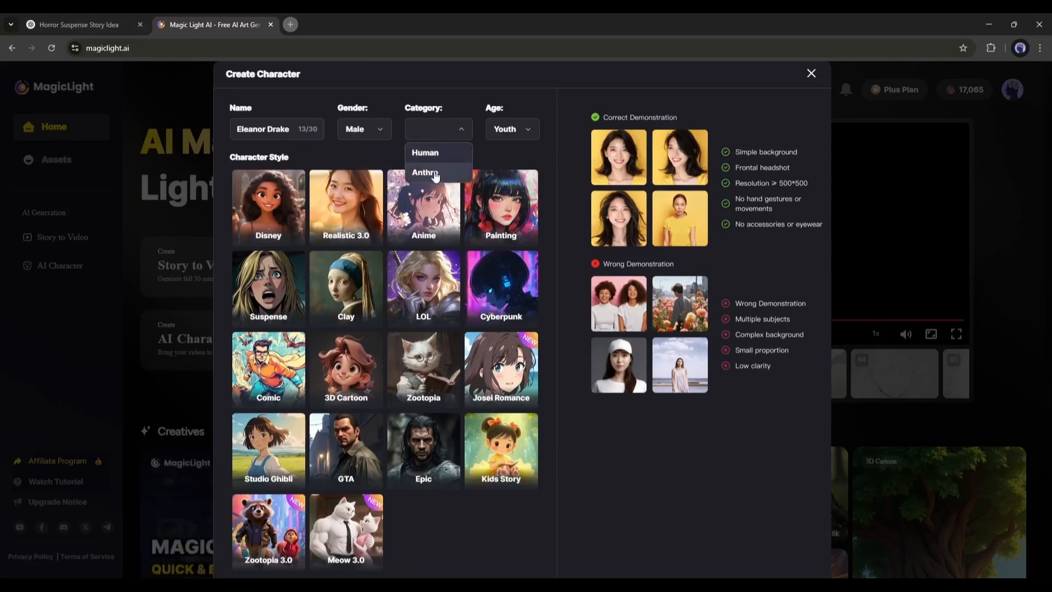
Set the character's category to Human and keep the age as Youth
{"action": "left_click", "coordinate": [434, 155]}
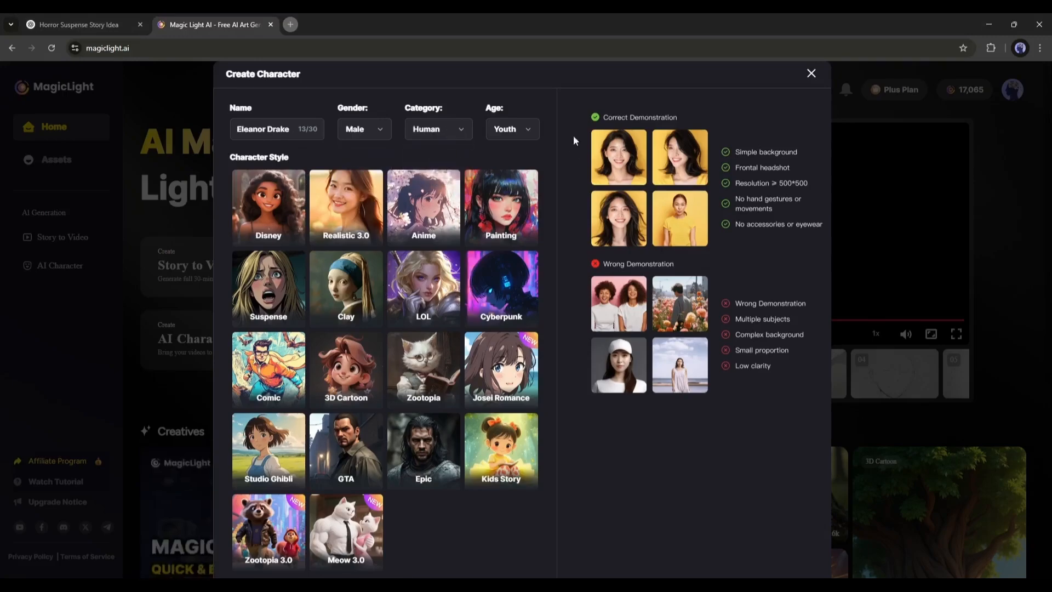
{"action": "left_click", "coordinate": [501, 129]}
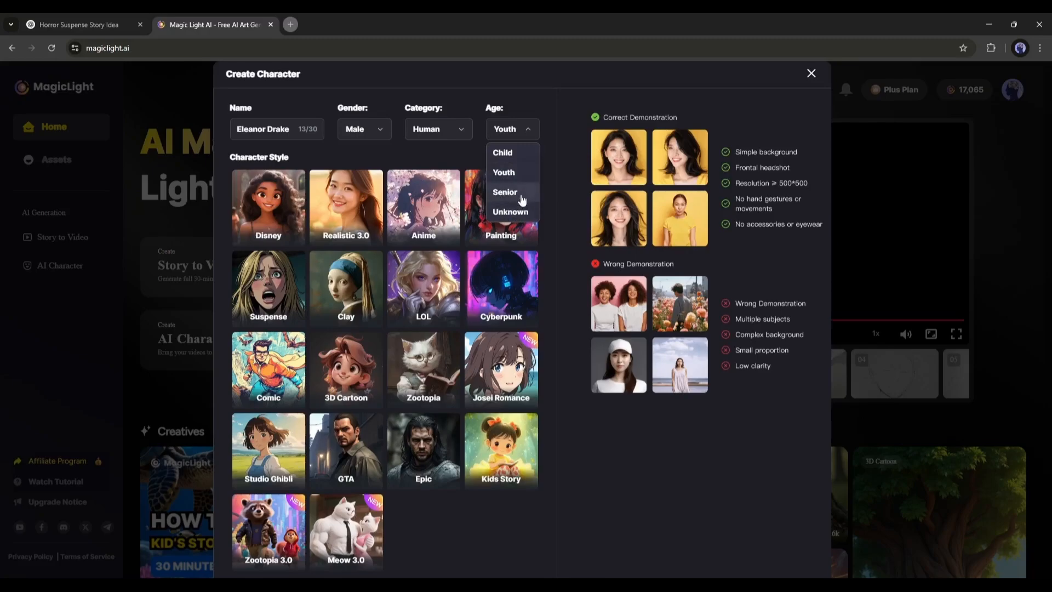
{"action": "left_click", "coordinate": [521, 172]}
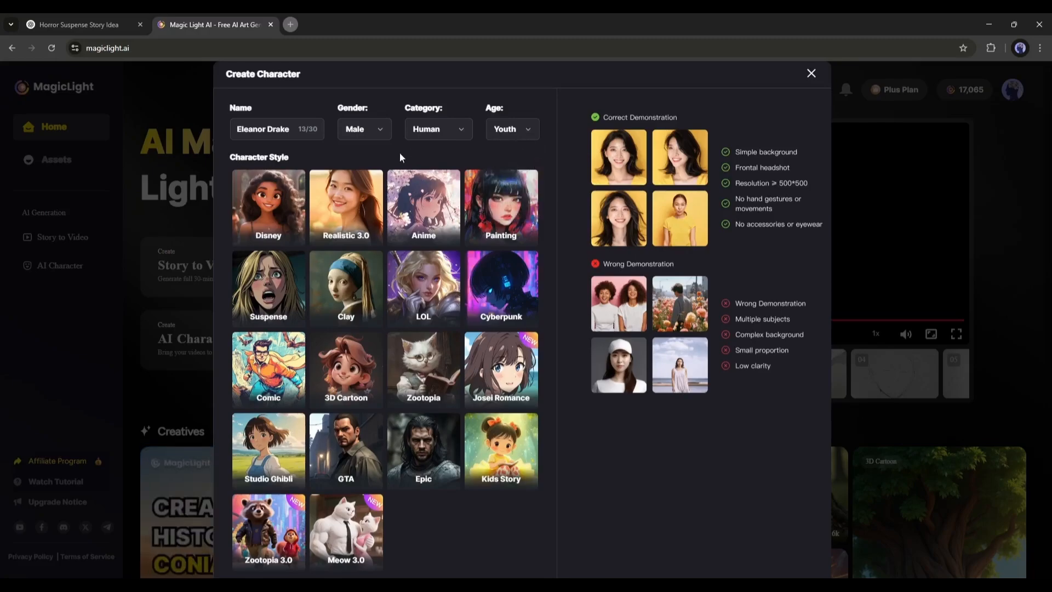
Select the Epic character style
{"action": "scroll", "coordinate": [307, 363], "scroll_direction": "down", "scroll_amount": 3}
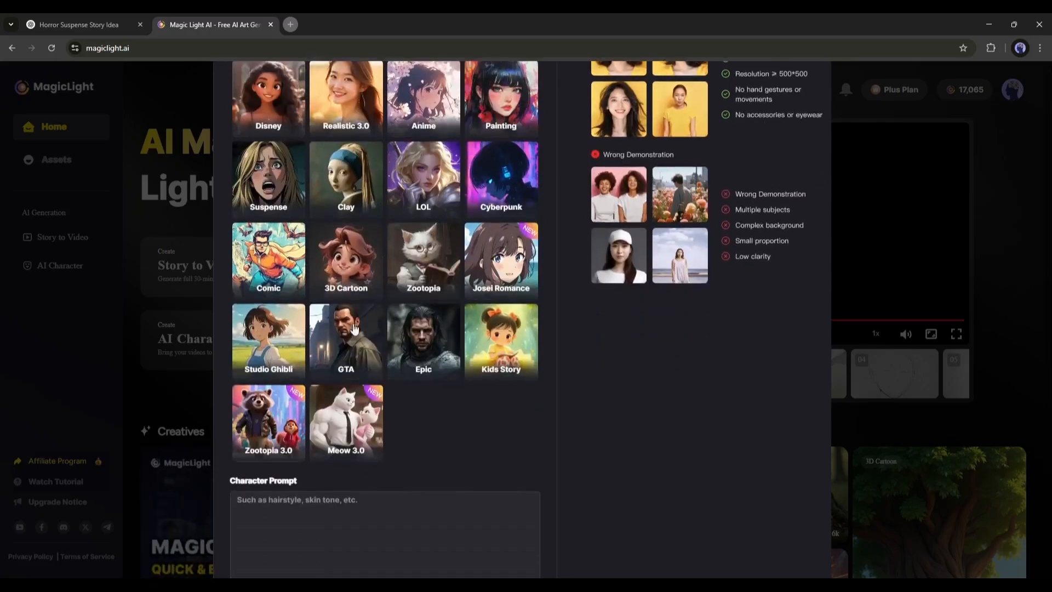
{"action": "scroll", "coordinate": [307, 363], "scroll_direction": "up", "scroll_amount": 2}
{"action": "scroll", "coordinate": [308, 364], "scroll_direction": "up", "scroll_amount": 1}
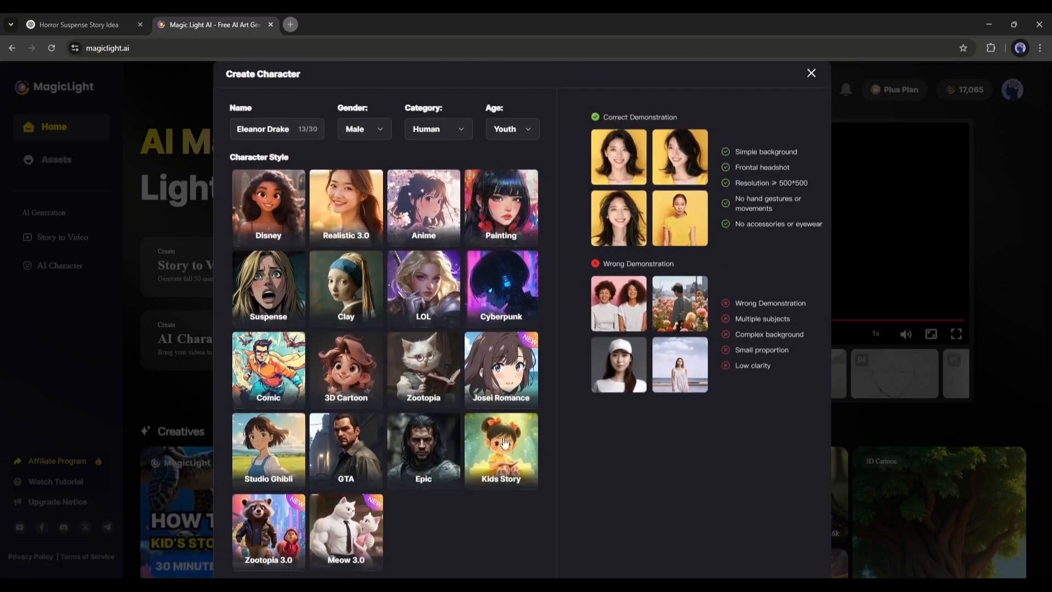
{"action": "left_click", "coordinate": [433, 460]}
Add prompt tags for hair Short, skin White and clothing Jacket
{"action": "scroll", "coordinate": [509, 406], "scroll_direction": "down", "scroll_amount": 4}
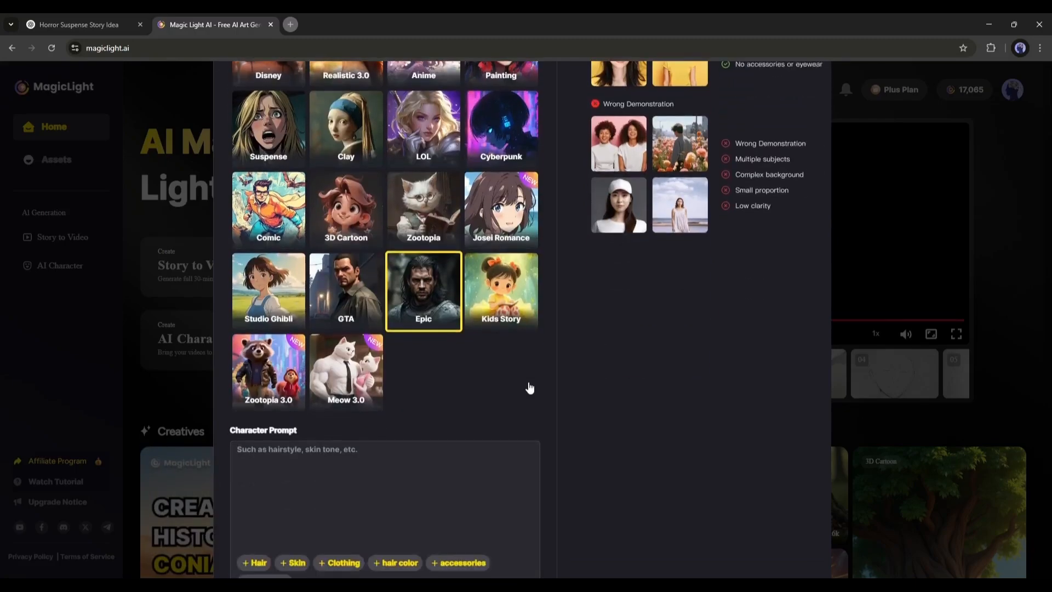
{"action": "scroll", "coordinate": [515, 382], "scroll_direction": "down", "scroll_amount": 1}
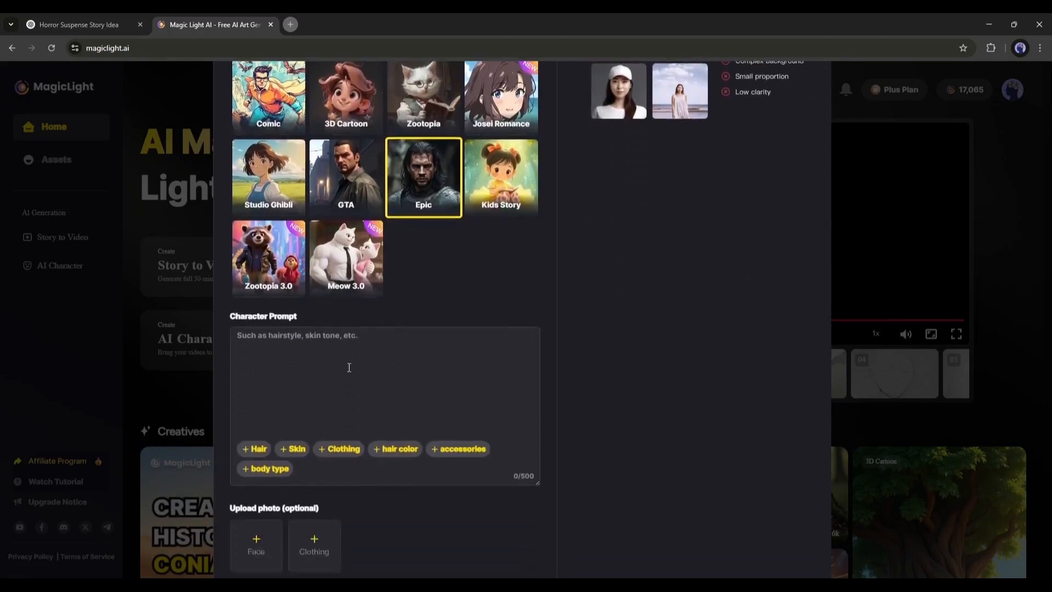
{"action": "left_click", "coordinate": [248, 447]}
{"action": "type", "text": "Short"}
{"action": "left_click", "coordinate": [295, 448]}
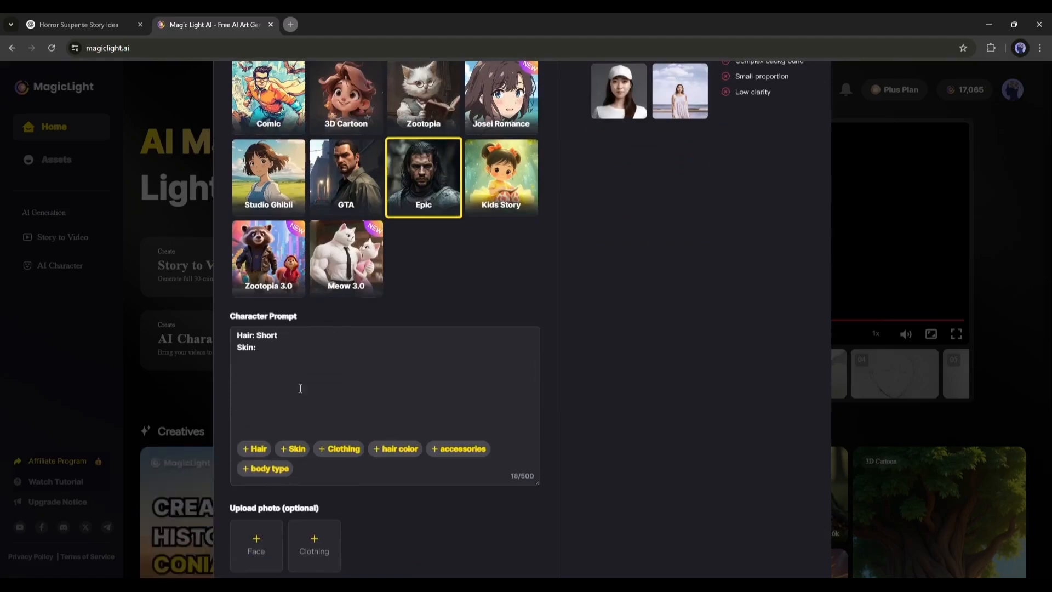
{"action": "type", "text": "White"}
{"action": "left_click", "coordinate": [340, 448]}
{"action": "type", "text": "Jacket"}
Add prompt tags for hair color Black and body type Muscular
{"action": "left_click", "coordinate": [403, 448]}
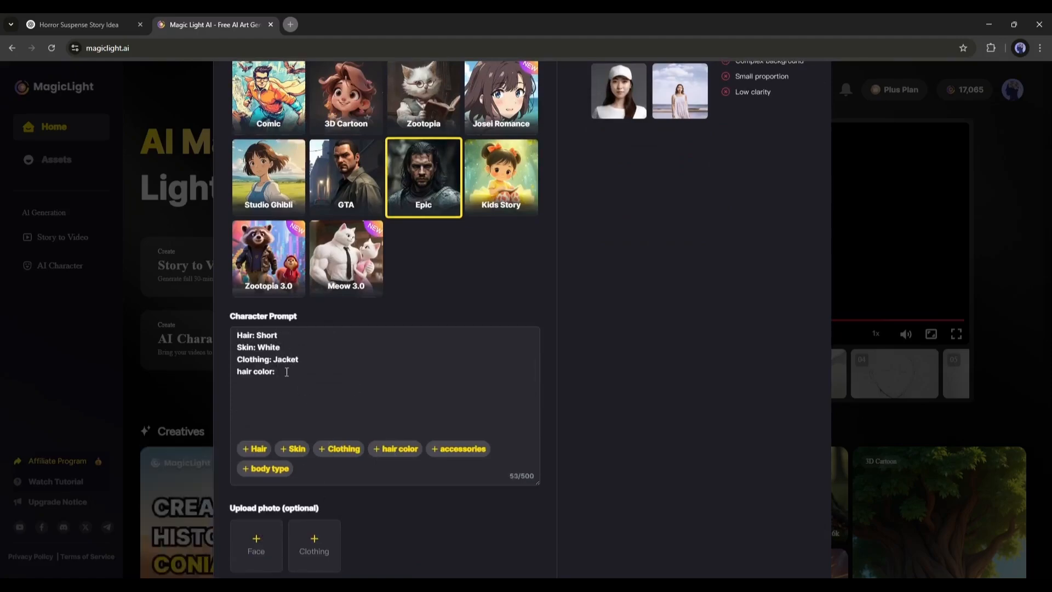
{"action": "type", "text": "Balck"}
{"action": "key", "text": "BackSpace"}
{"action": "key", "text": "BackSpace"}
{"action": "key", "text": "BackSpace"}
{"action": "key", "text": "BackSpace"}
{"action": "type", "text": "lack"}
{"action": "left_click", "coordinate": [264, 468]}
{"action": "type", "text": "Muscular"}
Upload a face photo for the character
{"action": "scroll", "coordinate": [306, 477], "scroll_direction": "down", "scroll_amount": 1}
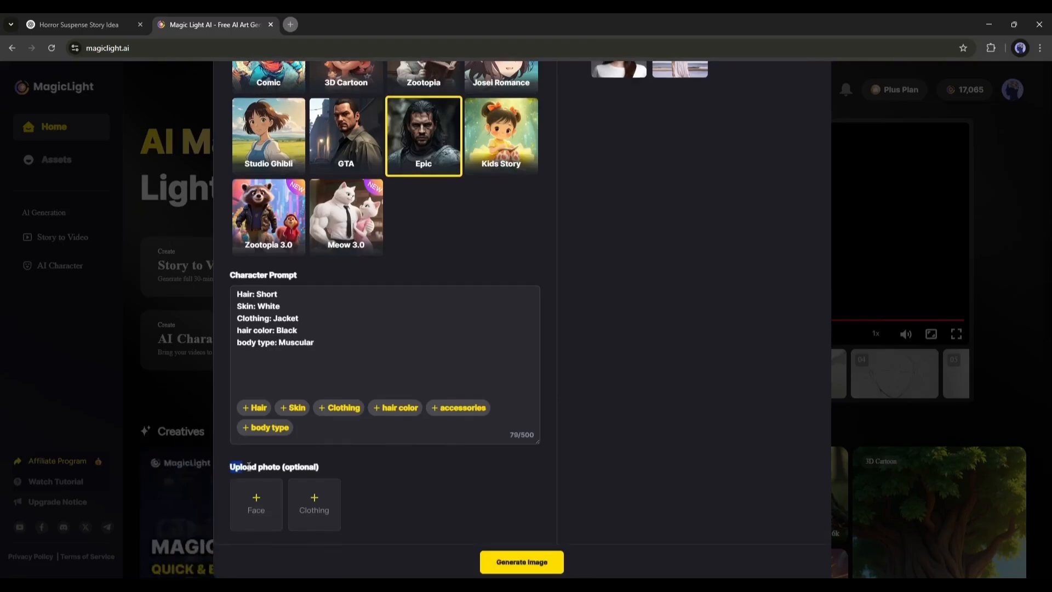
{"action": "left_click_drag", "start_coordinate": [249, 466], "coordinate": [343, 466]}
{"action": "left_click", "coordinate": [340, 468]}
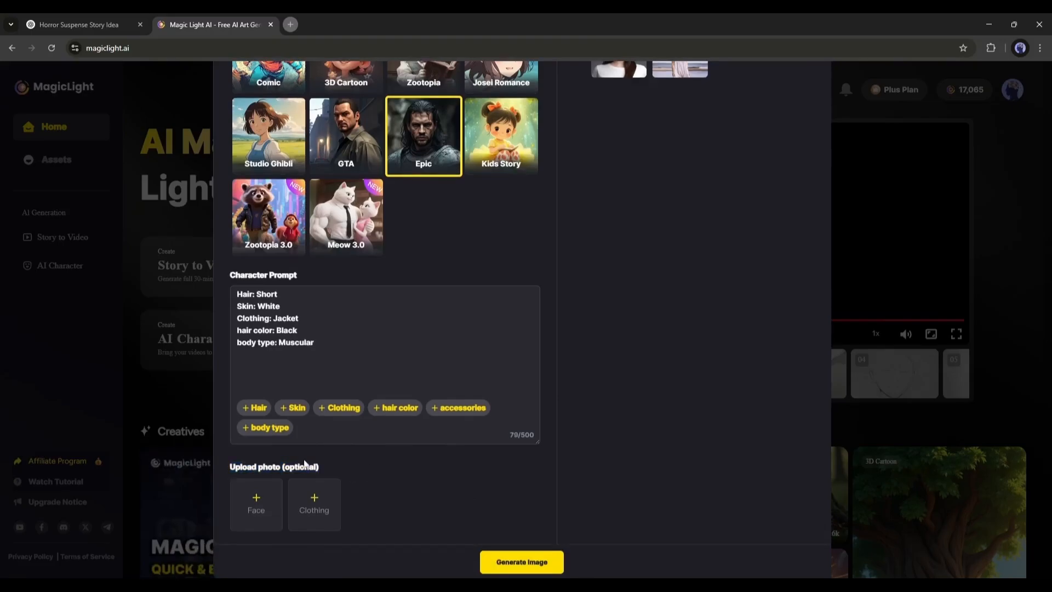
{"action": "left_click", "coordinate": [239, 489]}
{"action": "double_click", "coordinate": [411, 271]}
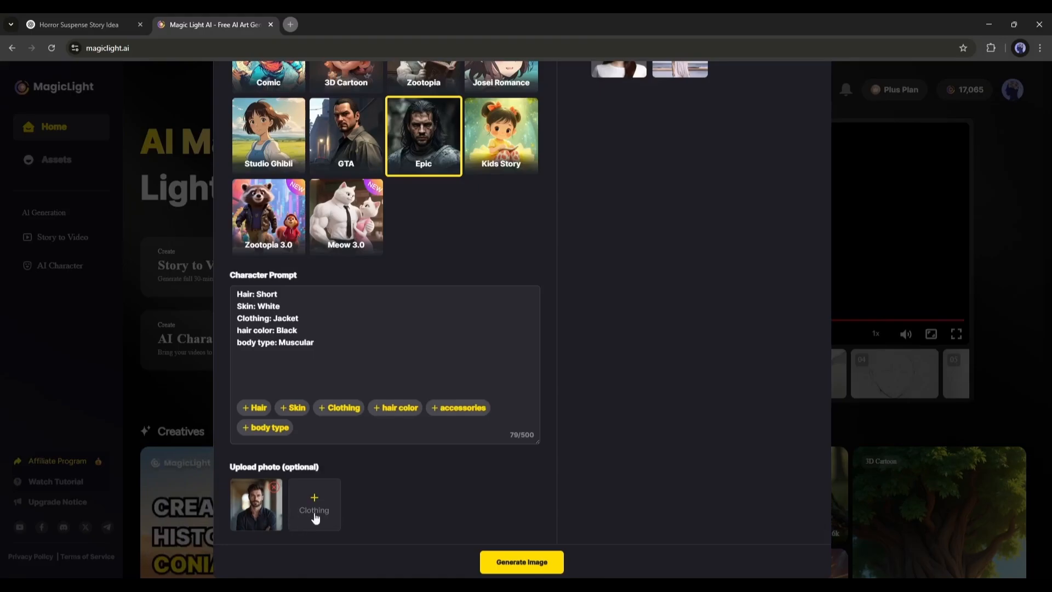
Generate the character image and review its preview
{"action": "left_click", "coordinate": [528, 564]}
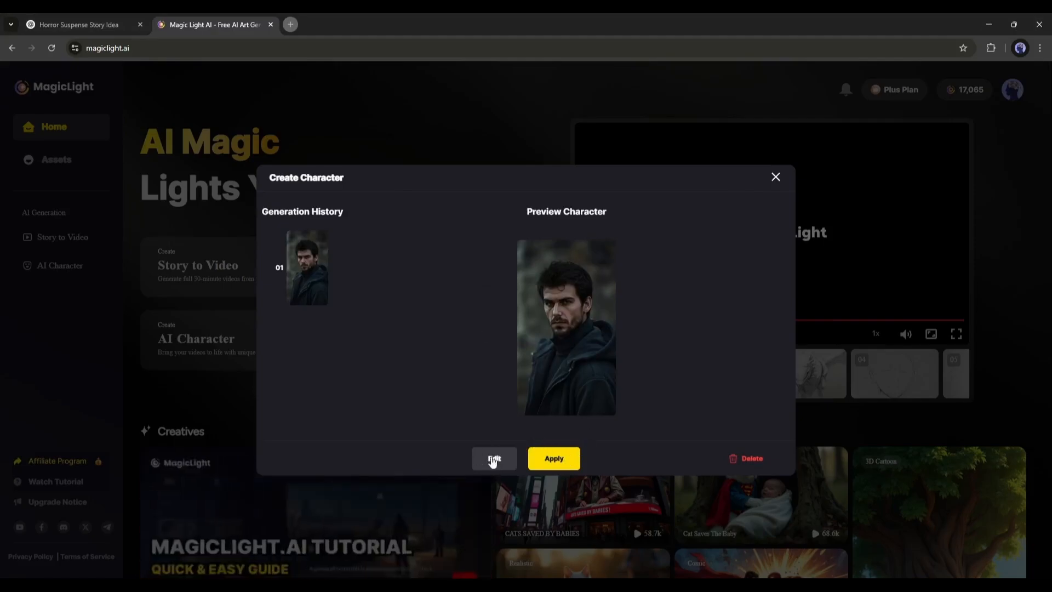
{"action": "left_click", "coordinate": [492, 462]}
{"action": "scroll", "coordinate": [556, 506], "scroll_direction": "down", "scroll_amount": 1}
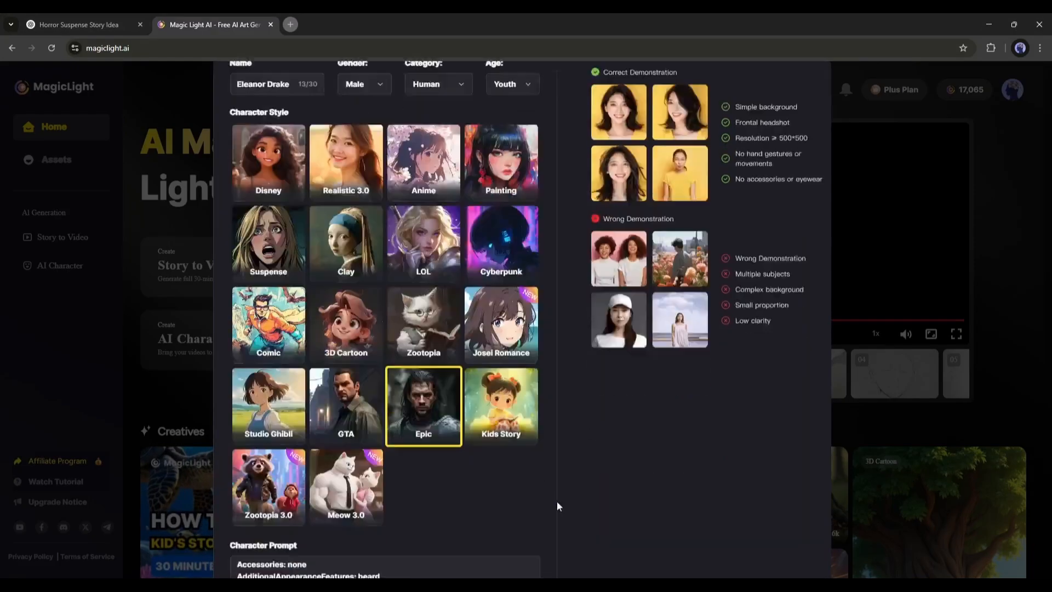
{"action": "scroll", "coordinate": [557, 501], "scroll_direction": "down", "scroll_amount": 5}
{"action": "left_click", "coordinate": [570, 557]}
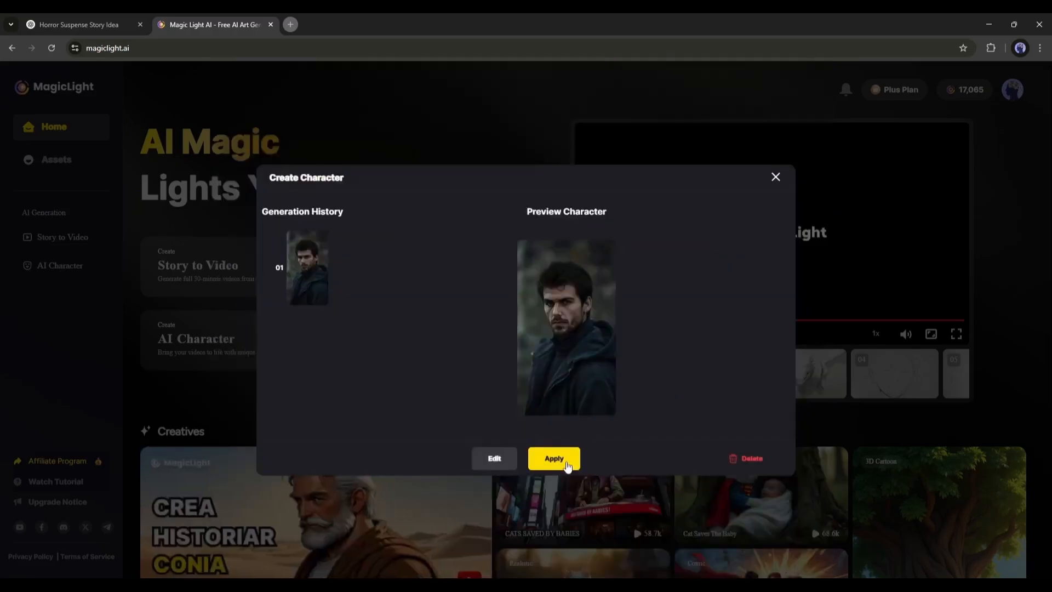
Apply the generated character and save it as a private upload
{"action": "left_click", "coordinate": [563, 462]}
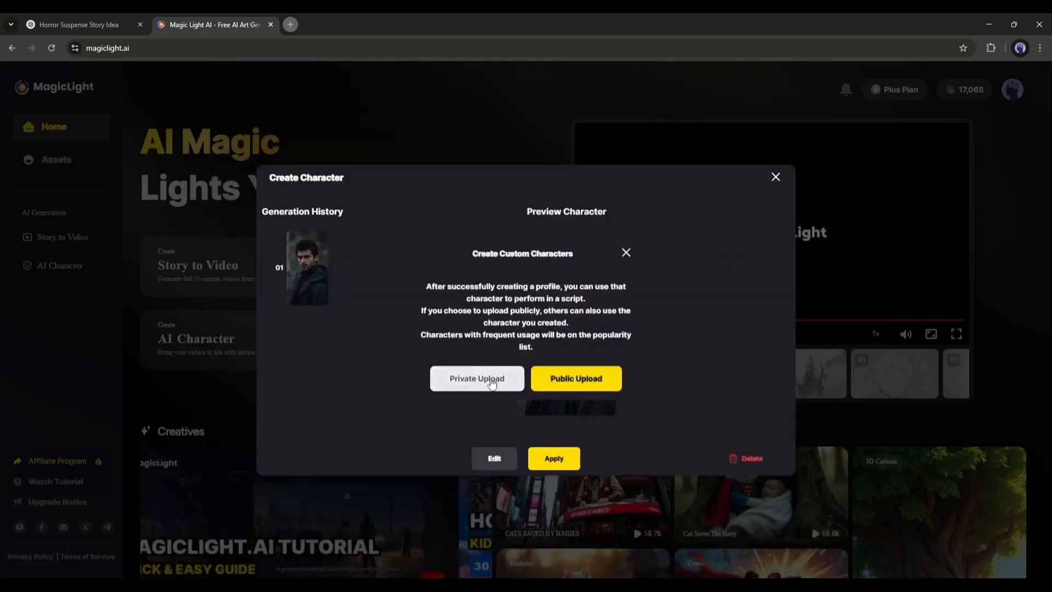
{"action": "left_click", "coordinate": [481, 381]}
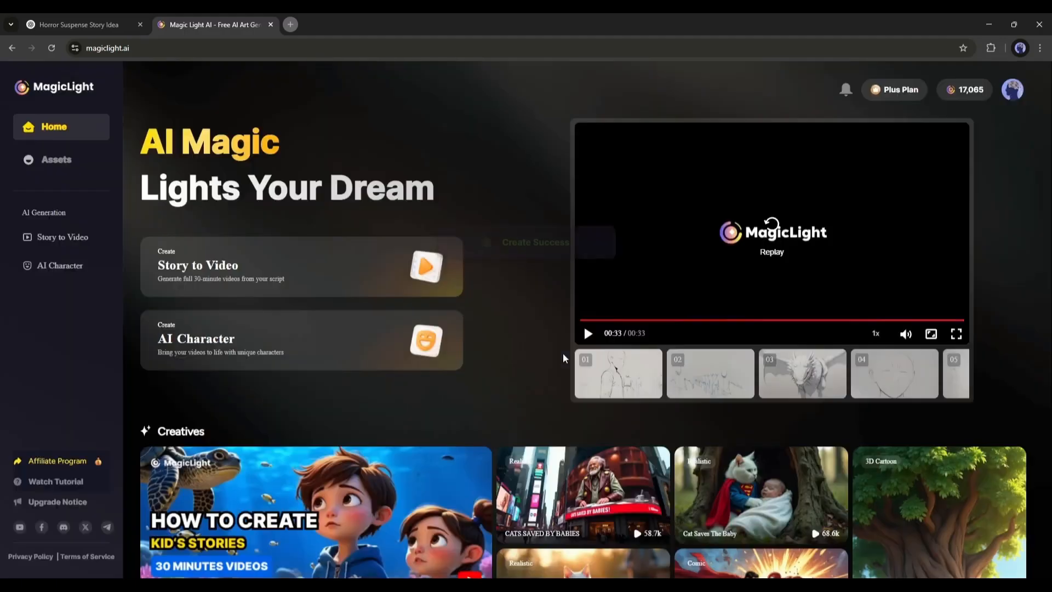
Start a new Story to Video project
{"action": "left_click_drag", "start_coordinate": [513, 242], "coordinate": [558, 245]}
{"action": "left_click", "coordinate": [455, 405]}
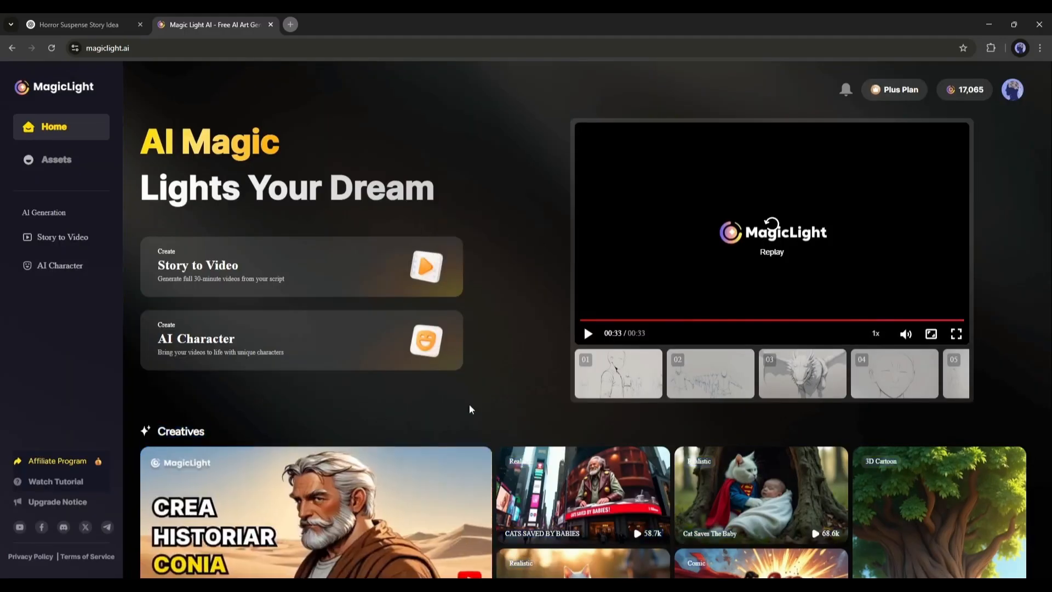
{"action": "left_click", "coordinate": [351, 268]}
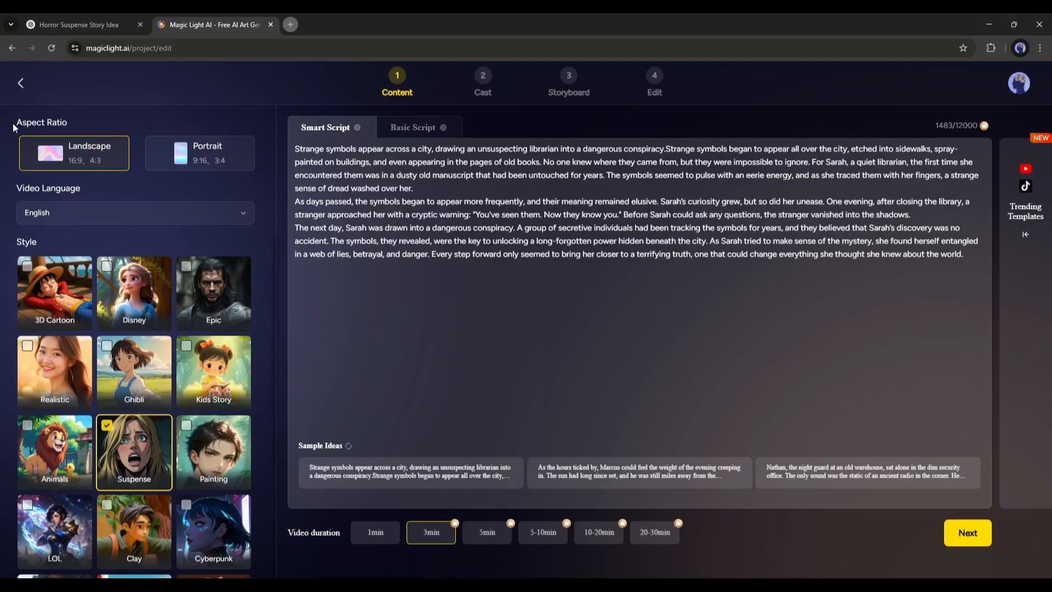
Set the aspect ratio to Landscape and the video language to English
{"action": "left_click_drag", "start_coordinate": [13, 124], "coordinate": [86, 121]}
{"action": "left_click", "coordinate": [71, 120]}
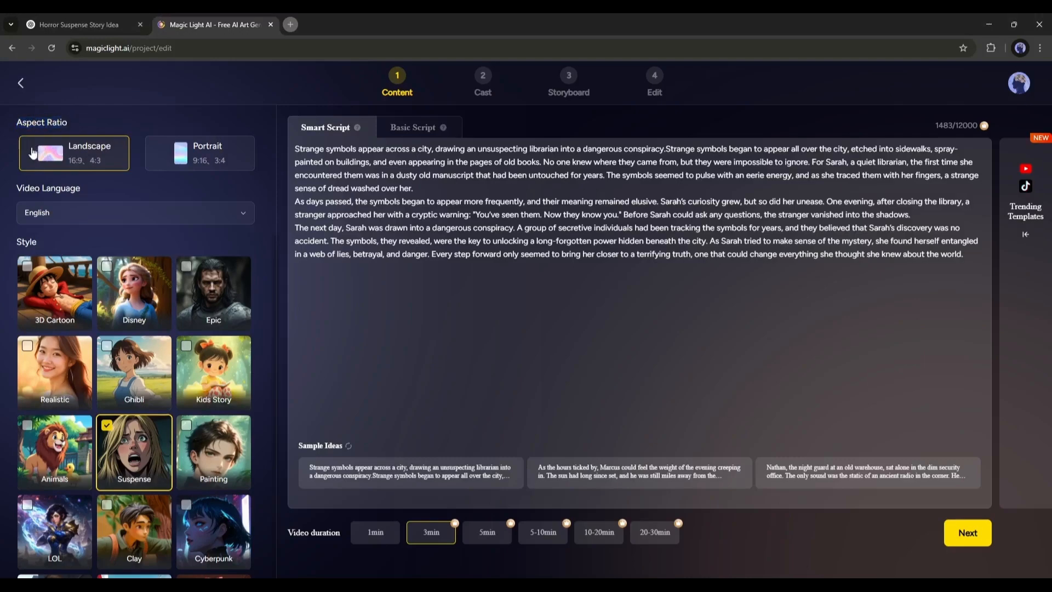
{"action": "left_click", "coordinate": [192, 160]}
{"action": "left_click", "coordinate": [92, 162]}
{"action": "left_click", "coordinate": [148, 220]}
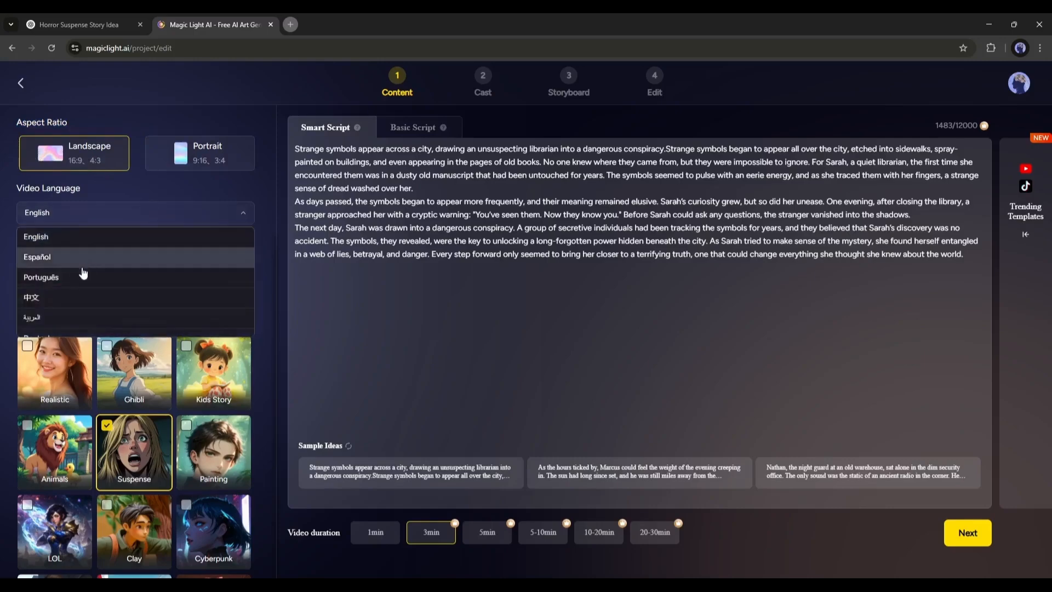
{"action": "scroll", "coordinate": [33, 277], "scroll_direction": "down", "scroll_amount": 4}
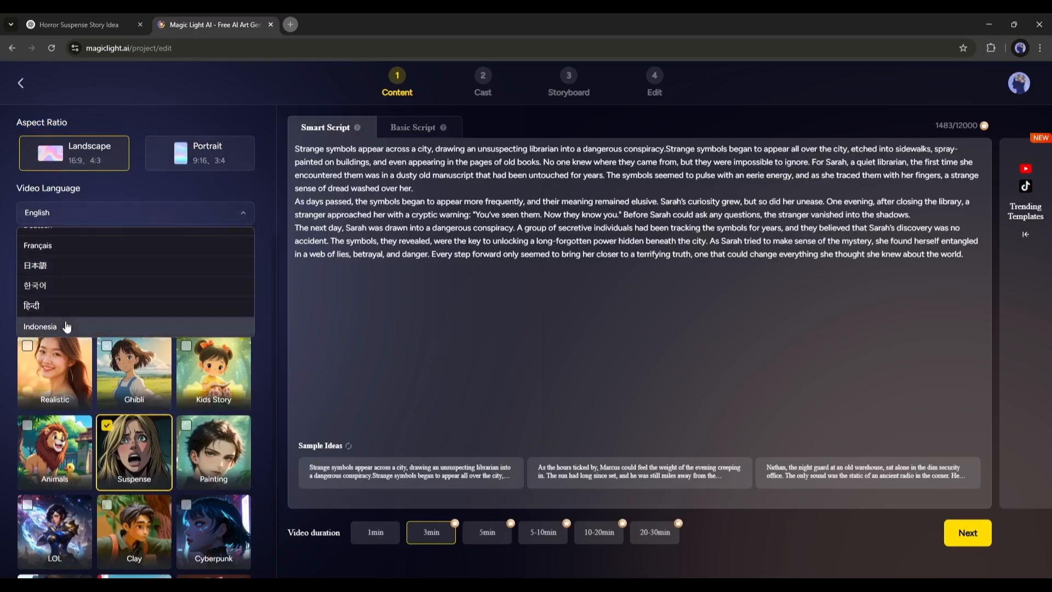
{"action": "scroll", "coordinate": [66, 324], "scroll_direction": "up", "scroll_amount": 5}
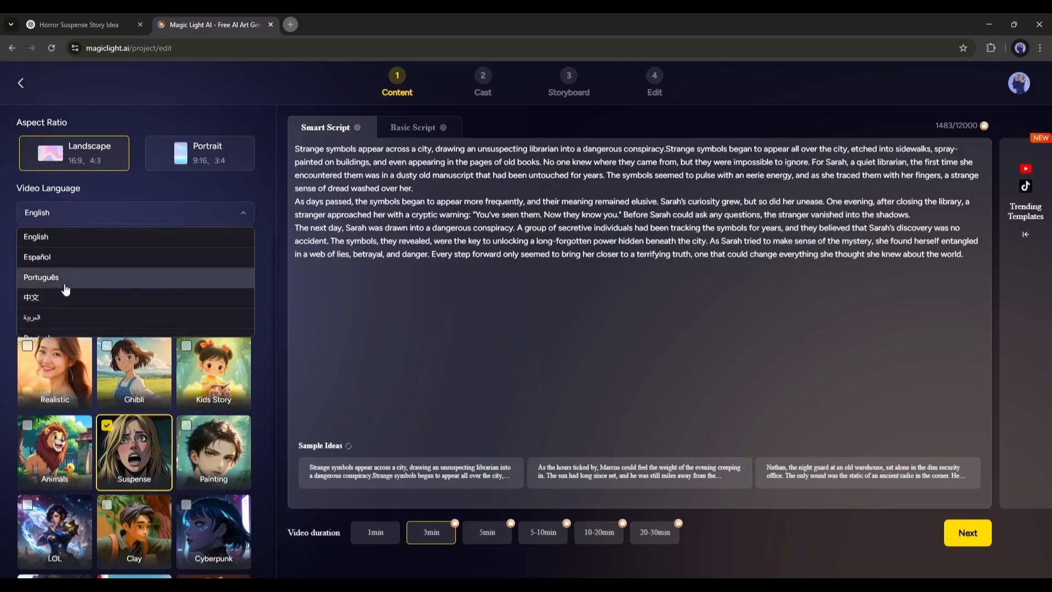
{"action": "left_click", "coordinate": [147, 241]}
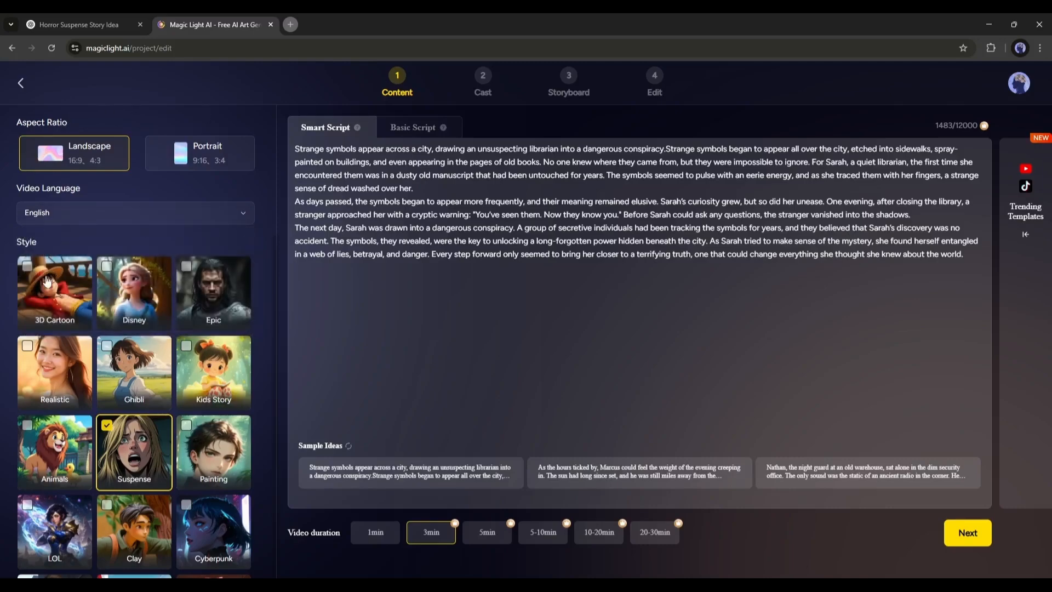
Select the Epic video style
{"action": "scroll", "coordinate": [211, 307], "scroll_direction": "down", "scroll_amount": 2}
{"action": "scroll", "coordinate": [212, 307], "scroll_direction": "down", "scroll_amount": 2}
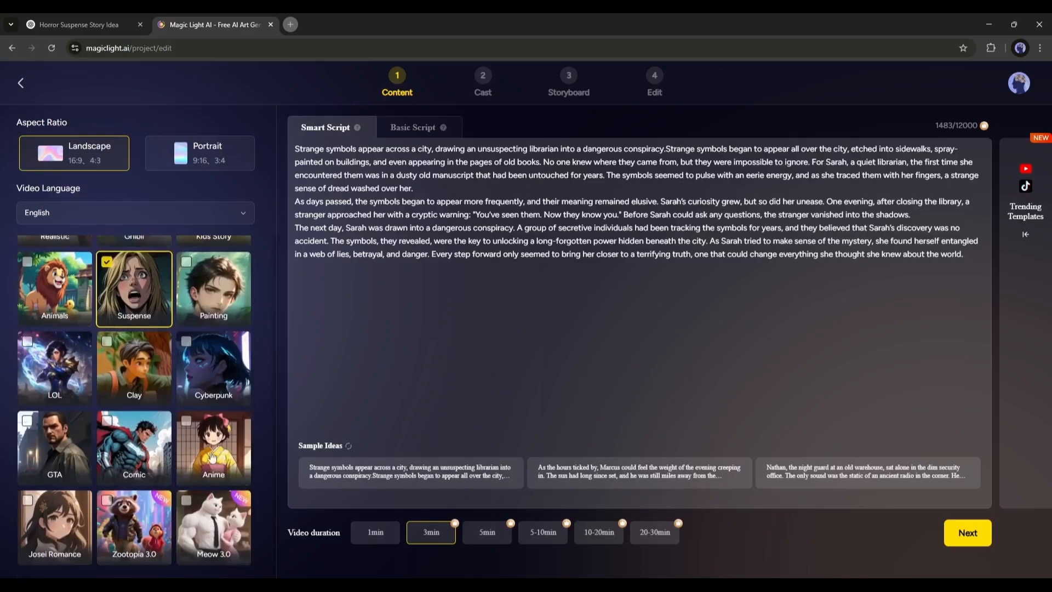
{"action": "scroll", "coordinate": [208, 439], "scroll_direction": "up", "scroll_amount": 3}
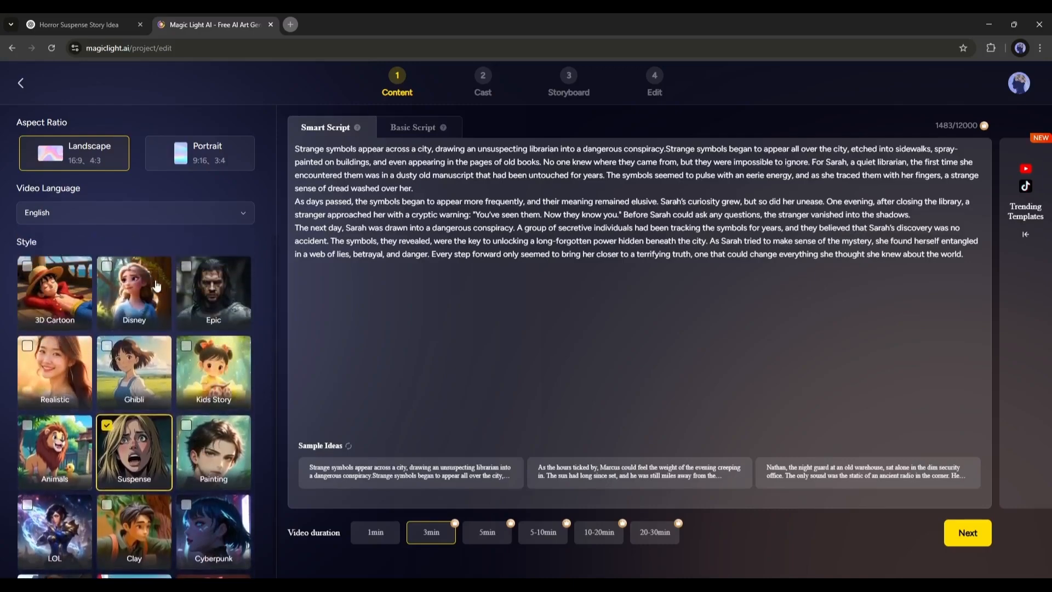
{"action": "left_click", "coordinate": [210, 276]}
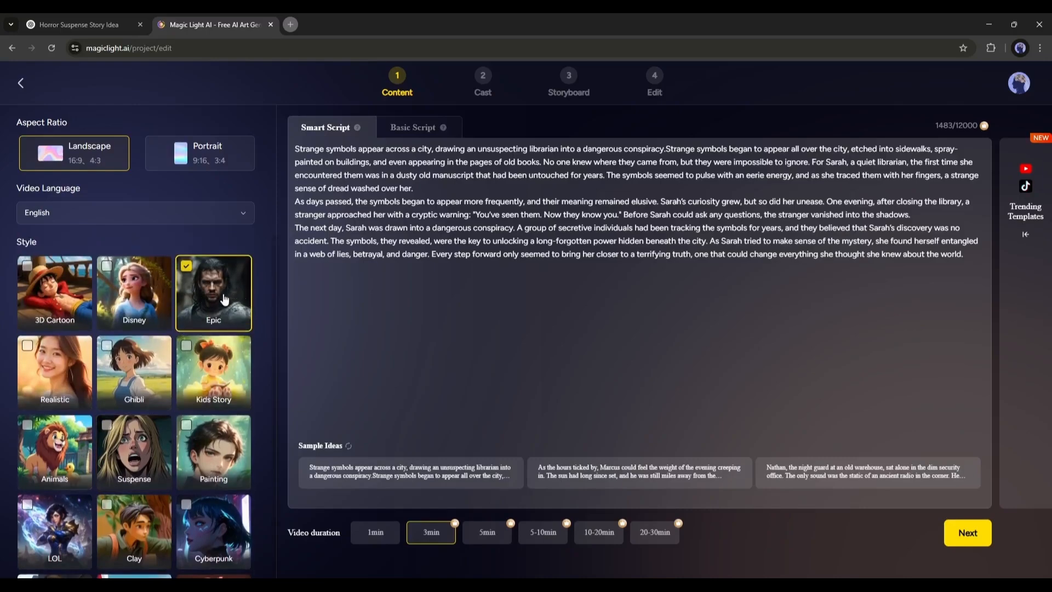
Clear the Smart Script text and paste in the copied horror story about Eleanor Drake
{"action": "scroll", "coordinate": [222, 307], "scroll_direction": "down", "scroll_amount": 2}
{"action": "scroll", "coordinate": [218, 315], "scroll_direction": "down", "scroll_amount": 2}
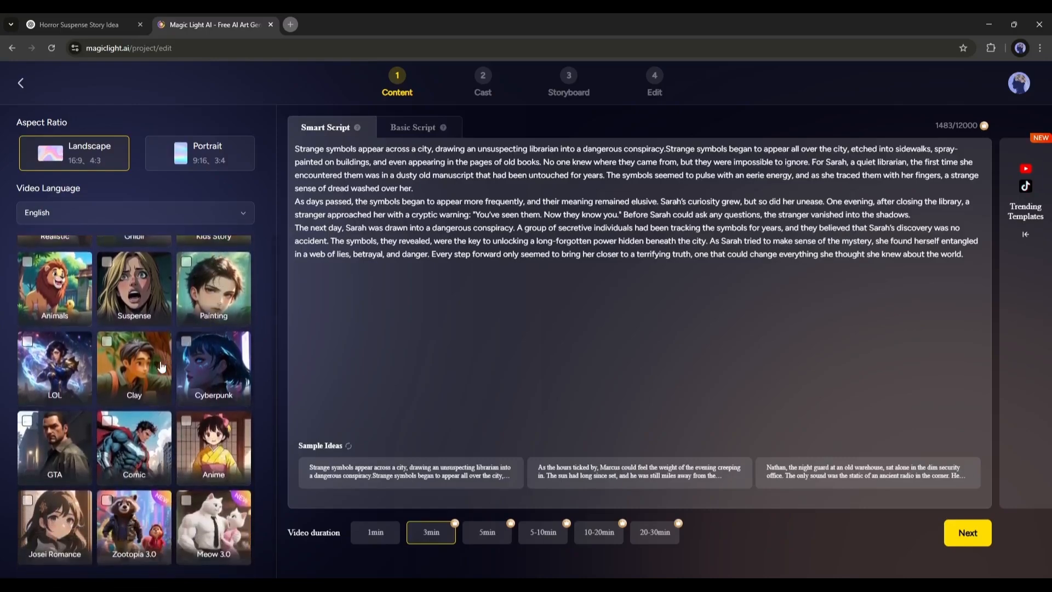
{"action": "scroll", "coordinate": [214, 495], "scroll_direction": "up", "scroll_amount": 4}
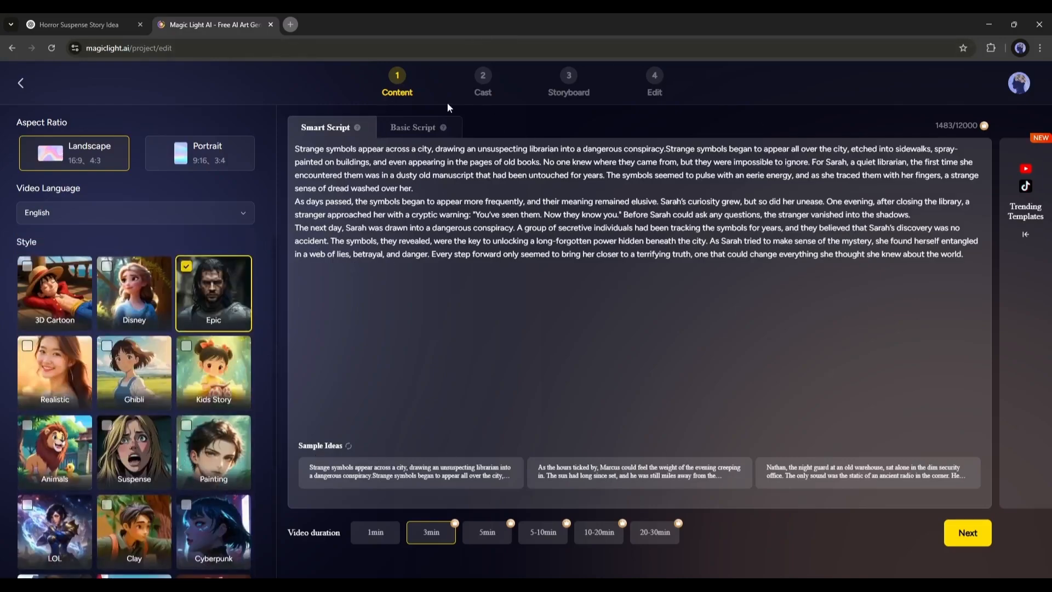
{"action": "left_click", "coordinate": [404, 128]}
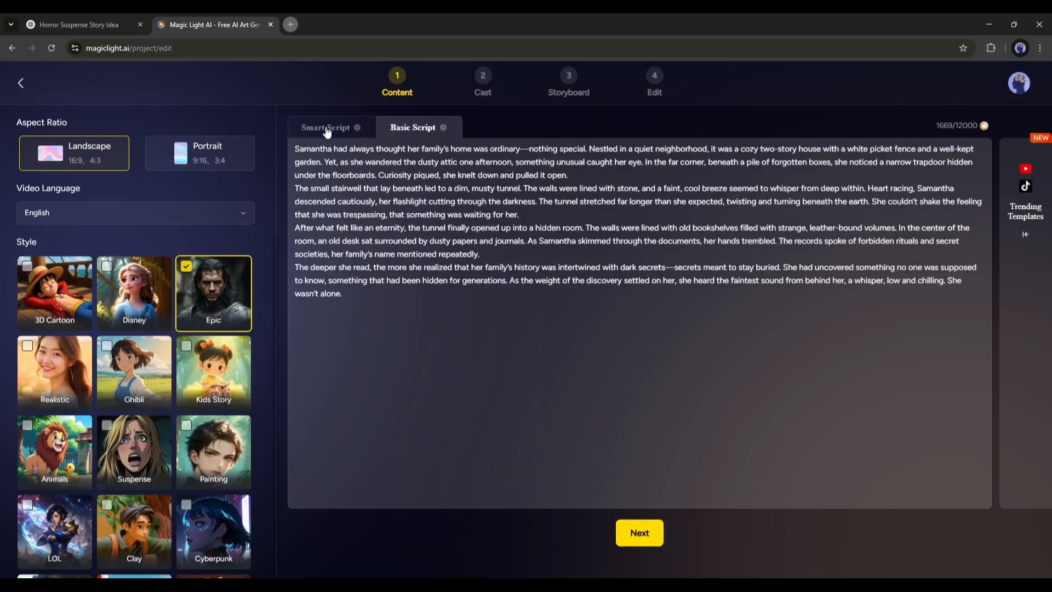
{"action": "left_click", "coordinate": [347, 131]}
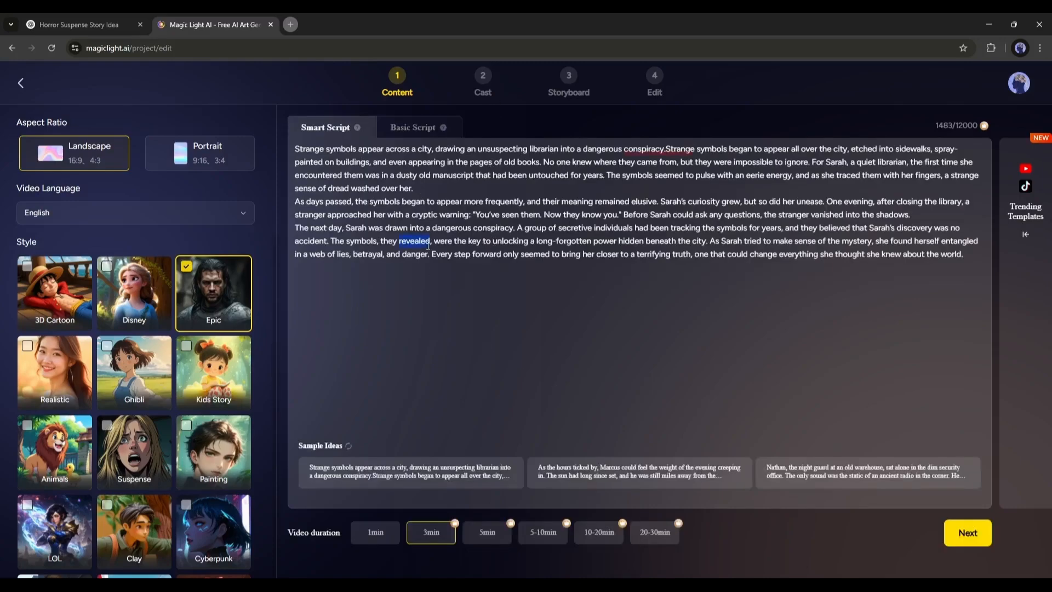
{"action": "key", "text": "ctrl+a"}
{"action": "key", "text": "BackSpace"}
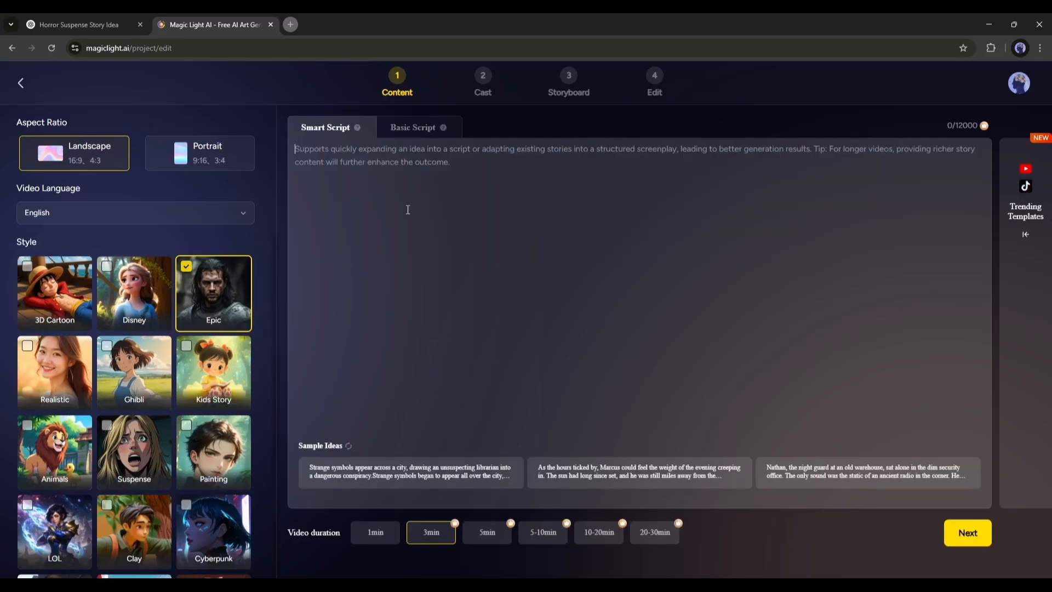
{"action": "right_click", "coordinate": [495, 256]}
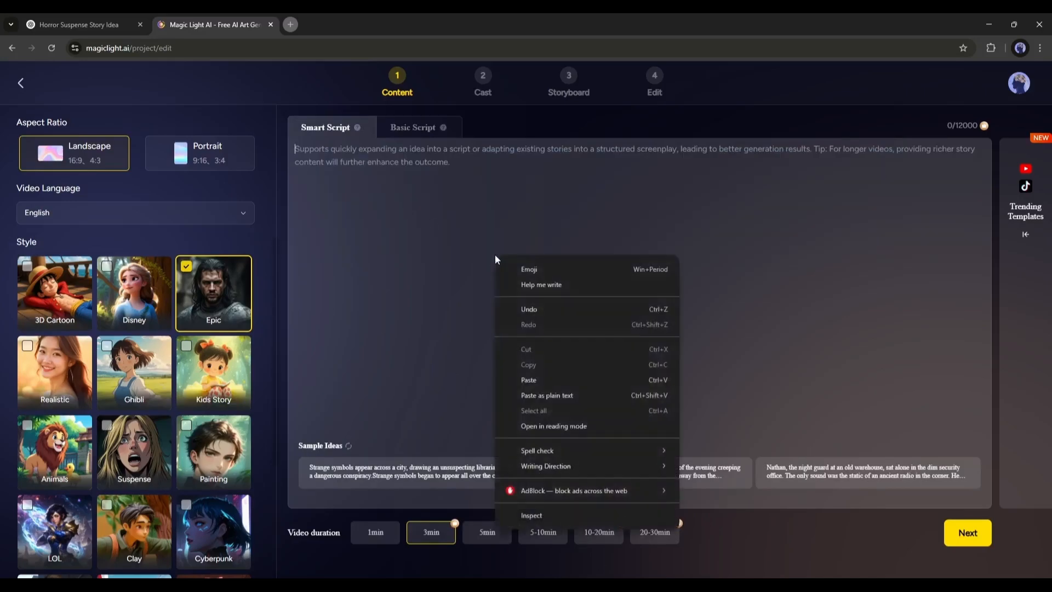
{"action": "left_click", "coordinate": [541, 365]}
Set the video duration to 5min
{"action": "scroll", "coordinate": [551, 384], "scroll_direction": "up", "scroll_amount": 2}
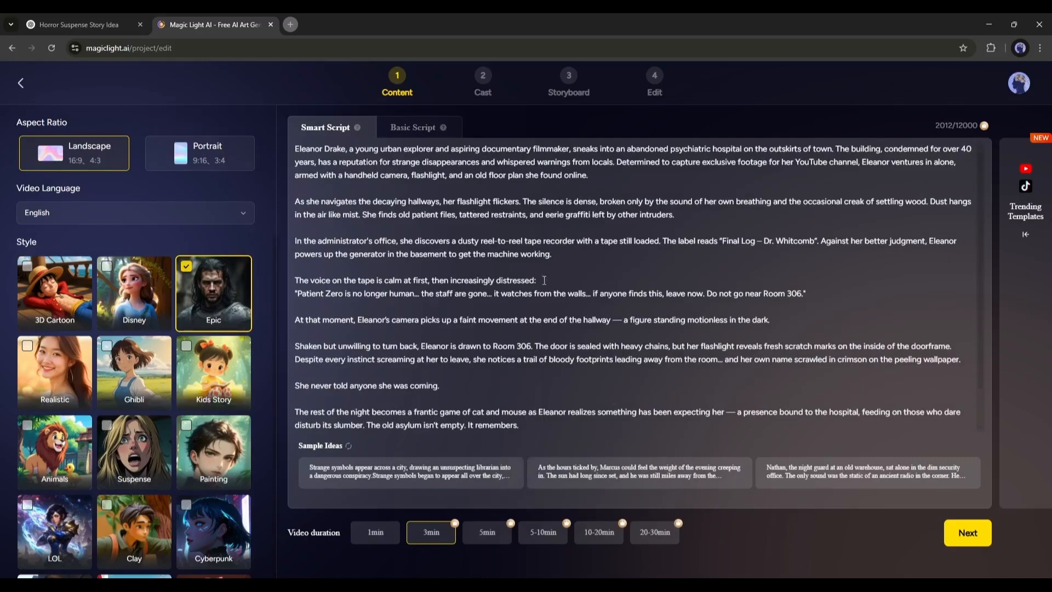
{"action": "scroll", "coordinate": [471, 283], "scroll_direction": "down", "scroll_amount": 2}
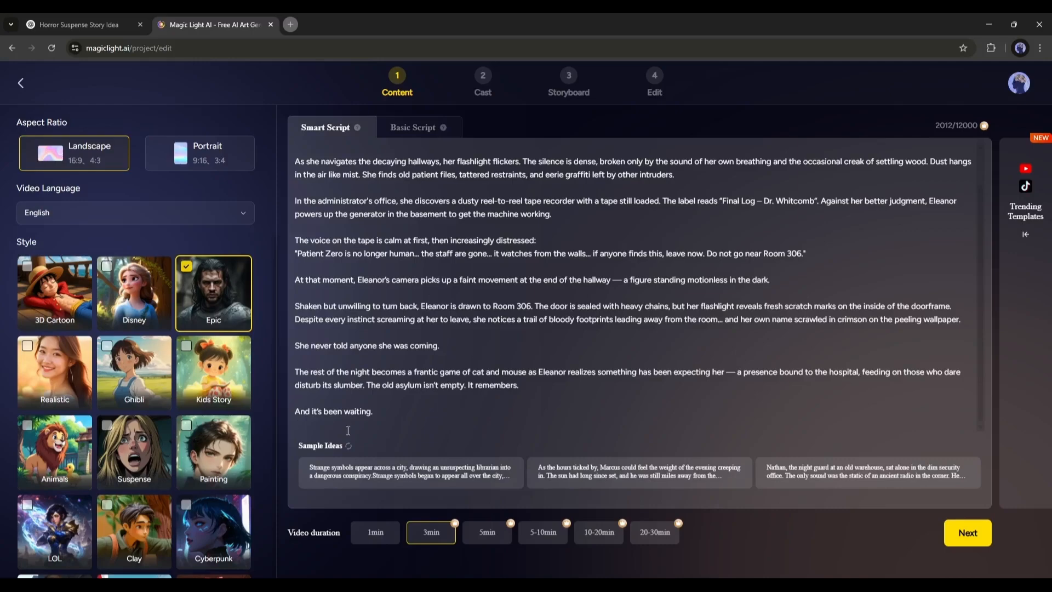
{"action": "left_click", "coordinate": [496, 537]}
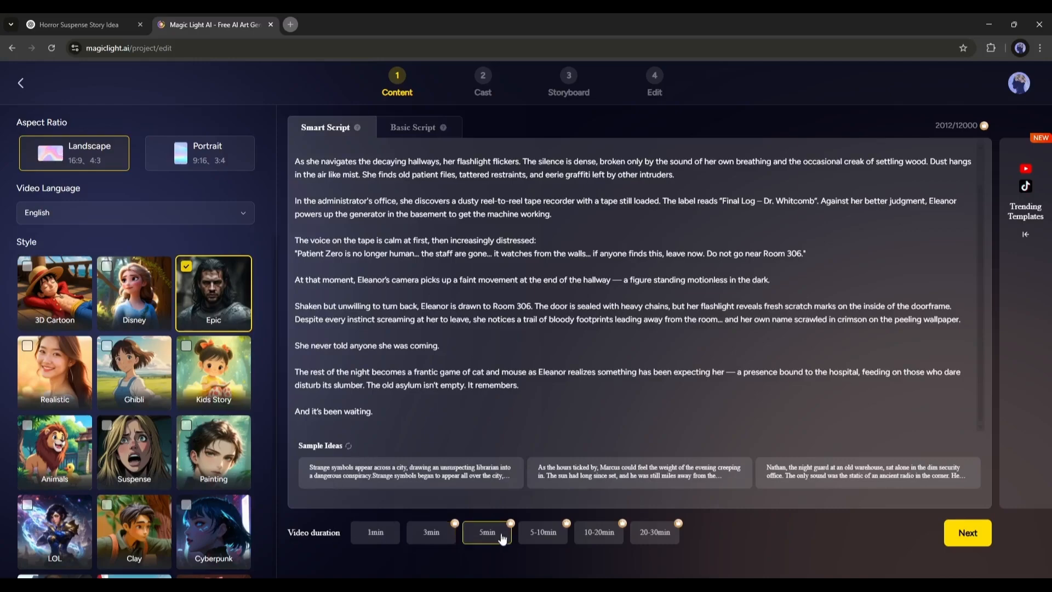
Keep the 5min duration and generate the shot breakdown from the script
{"action": "left_click", "coordinate": [561, 534]}
{"action": "left_click", "coordinate": [661, 538]}
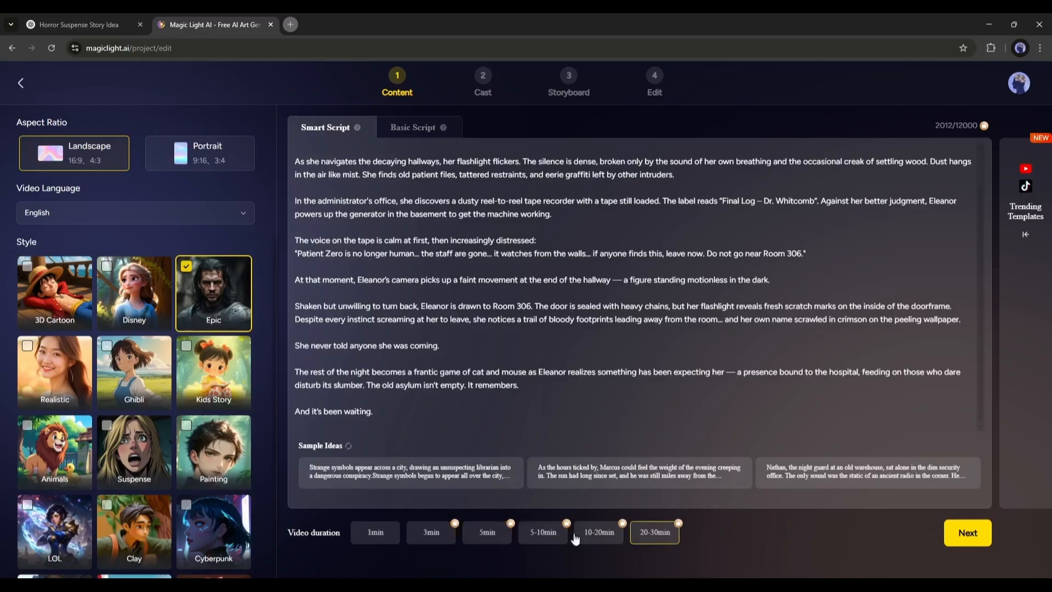
{"action": "left_click", "coordinate": [501, 540]}
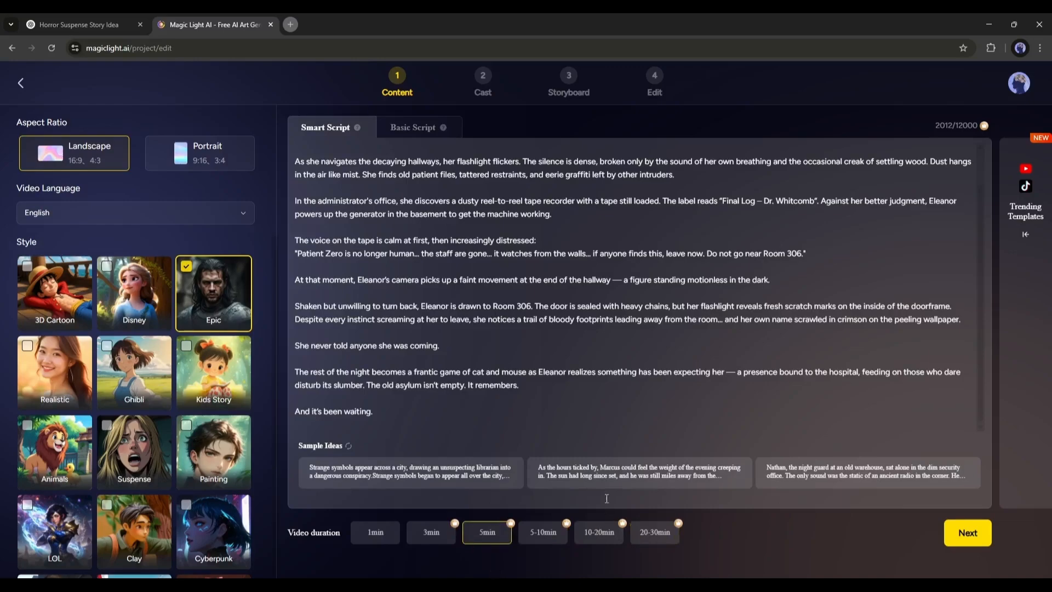
{"action": "left_click", "coordinate": [589, 335]}
{"action": "left_click", "coordinate": [643, 539]}
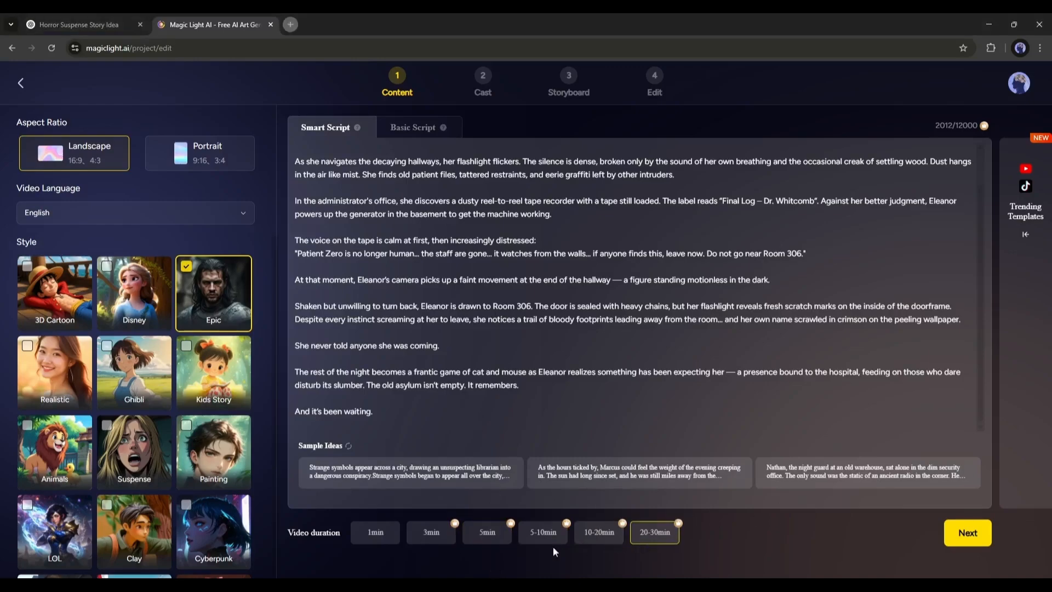
{"action": "left_click", "coordinate": [483, 543]}
{"action": "left_click", "coordinate": [967, 535]}
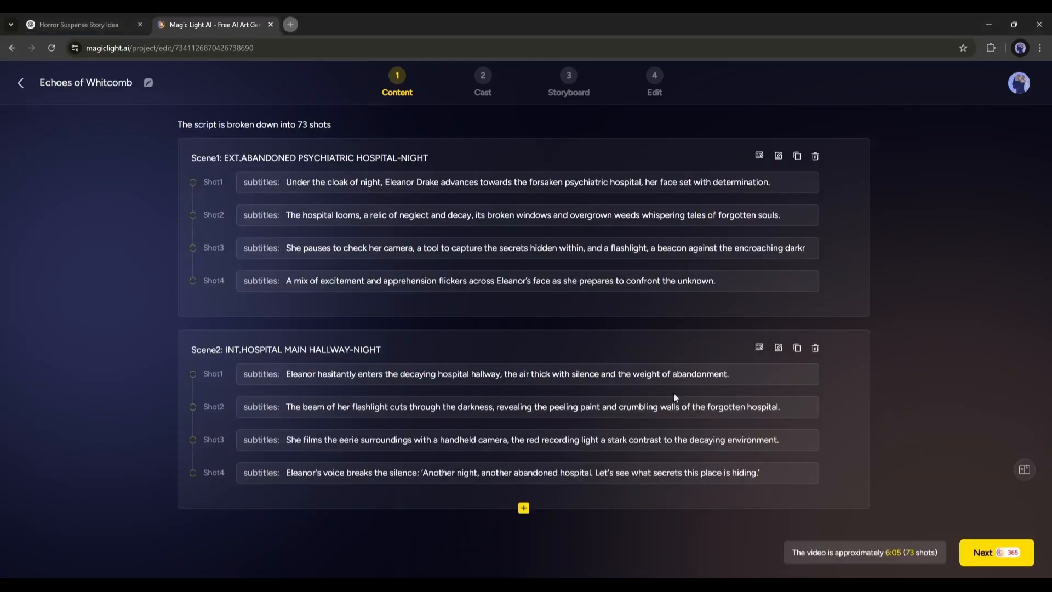
Review the generated scenes, shot subtitles and shot descriptions
{"action": "scroll", "coordinate": [464, 317], "scroll_direction": "down", "scroll_amount": 10}
{"action": "scroll", "coordinate": [465, 316], "scroll_direction": "down", "scroll_amount": 4}
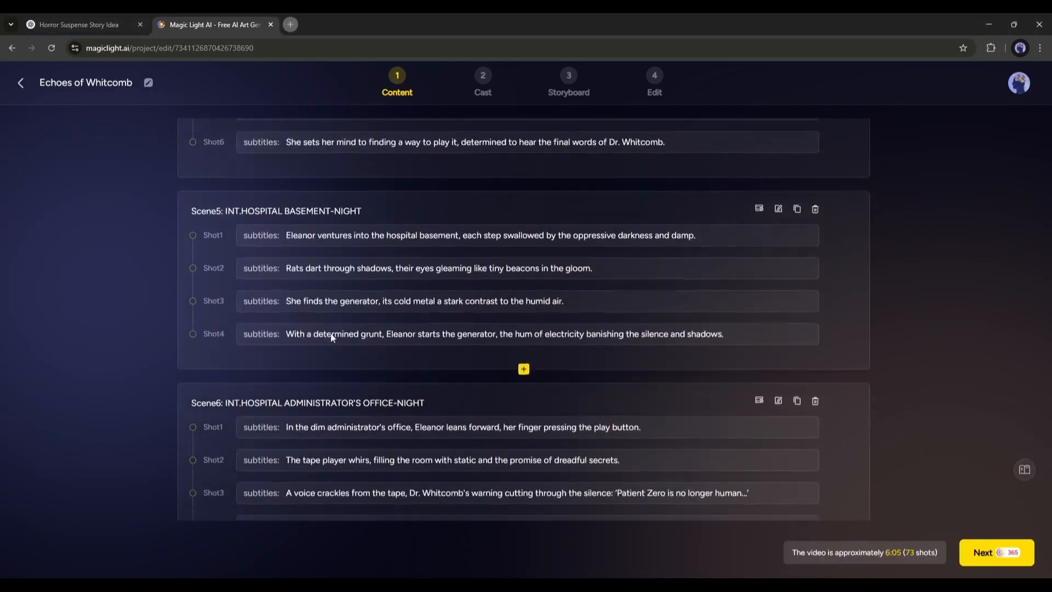
{"action": "scroll", "coordinate": [331, 232], "scroll_direction": "up", "scroll_amount": 15}
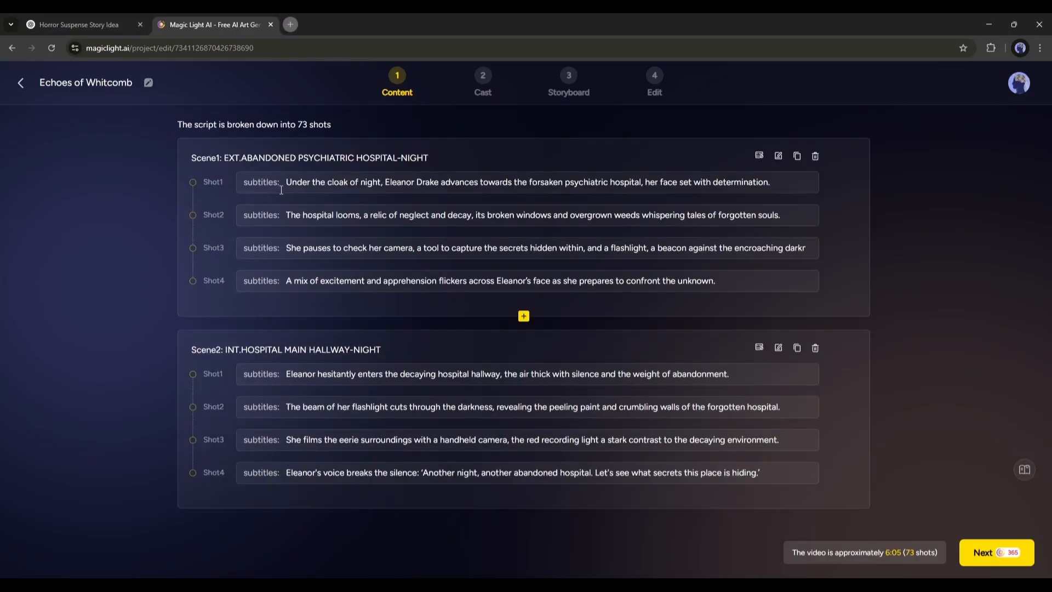
{"action": "left_click", "coordinate": [374, 190]}
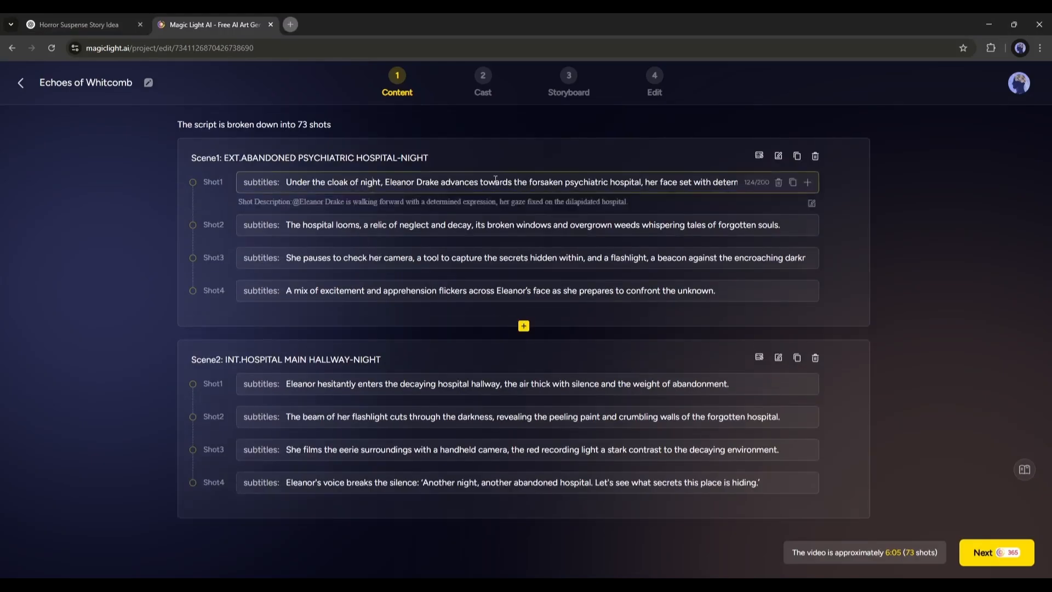
{"action": "left_click", "coordinate": [565, 231]}
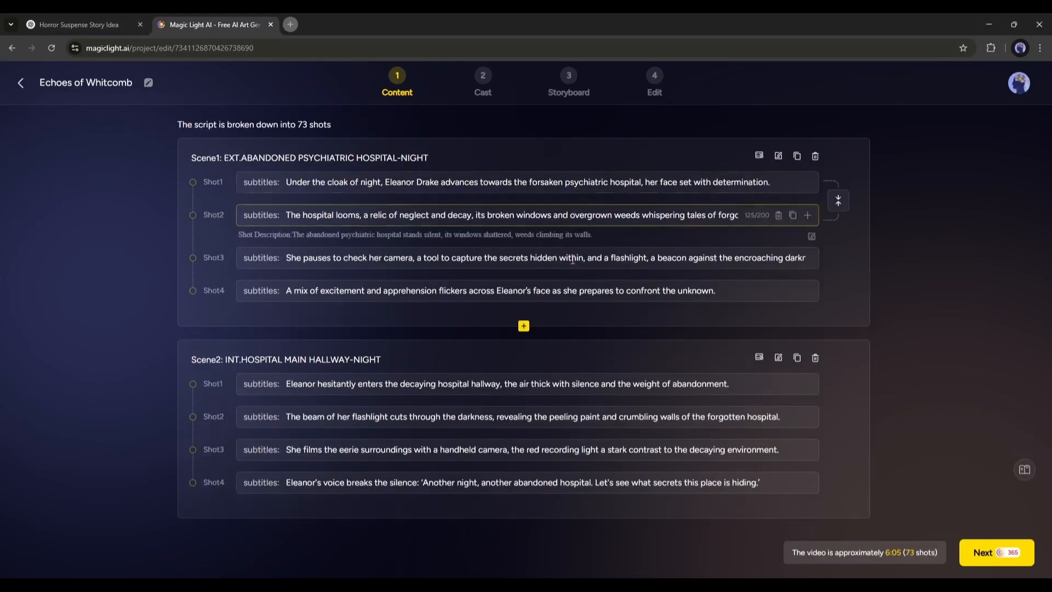
{"action": "left_click", "coordinate": [573, 258]}
{"action": "left_click", "coordinate": [599, 299]}
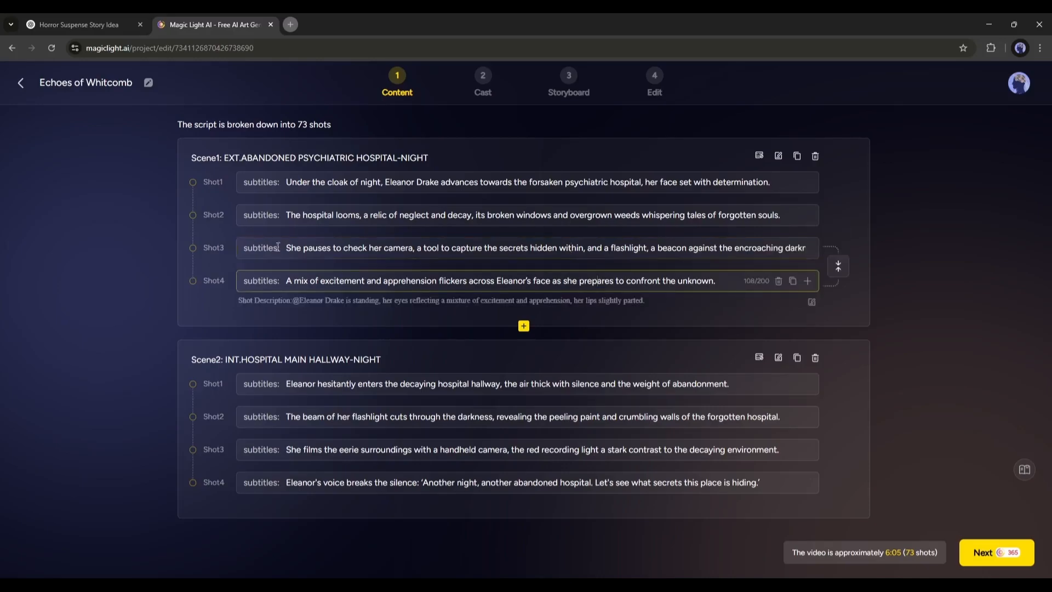
{"action": "left_click_drag", "start_coordinate": [292, 278], "coordinate": [718, 280]}
{"action": "left_click", "coordinate": [719, 280]}
{"action": "left_click", "coordinate": [386, 300]}
{"action": "scroll", "coordinate": [427, 305], "scroll_direction": "down", "scroll_amount": 20}
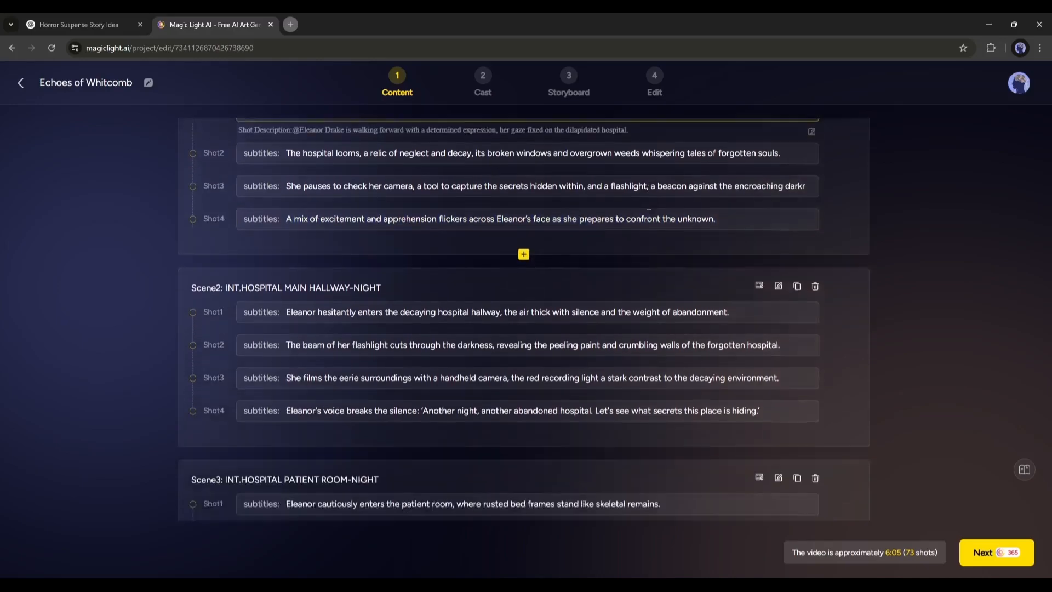
Continue to the Cast step and auto-cast the detected characters
{"action": "left_click", "coordinate": [1000, 550]}
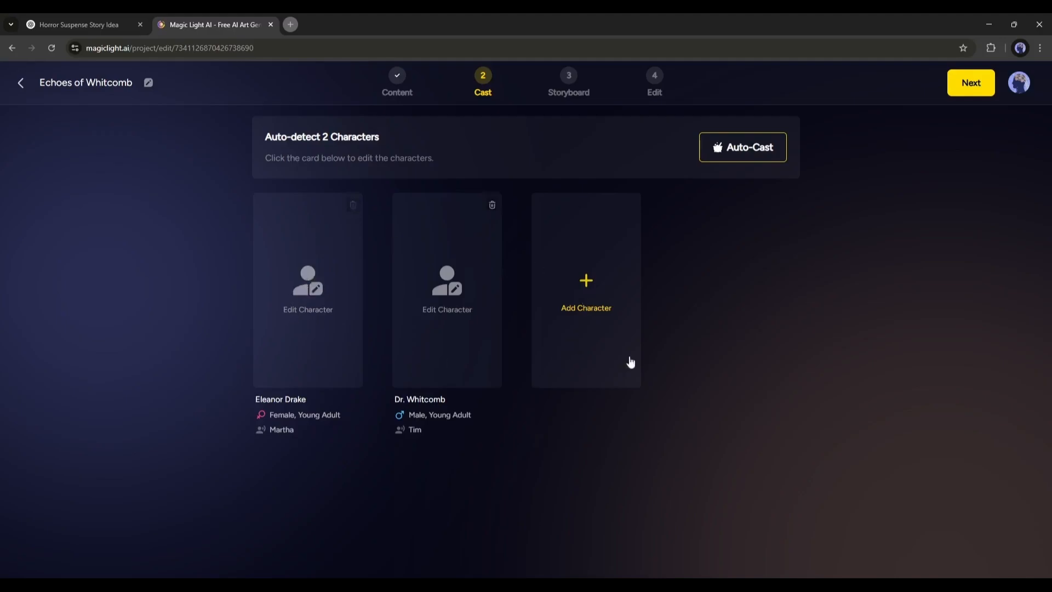
{"action": "left_click", "coordinate": [736, 156]}
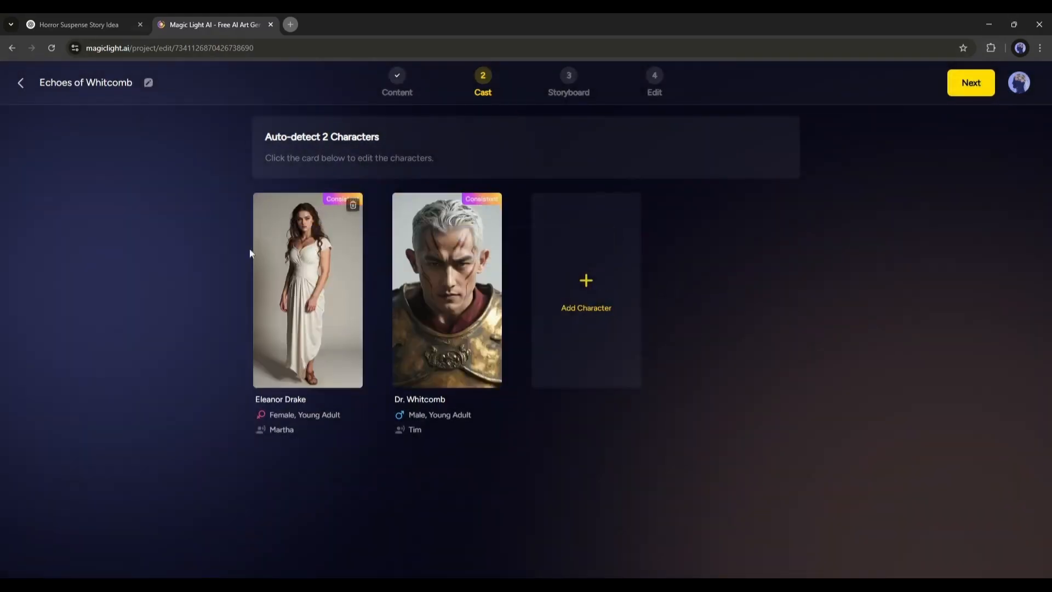
Replace Eleanor Drake's look with a dark-haired woman in a grey dress from the character library
{"action": "left_click", "coordinate": [317, 273]}
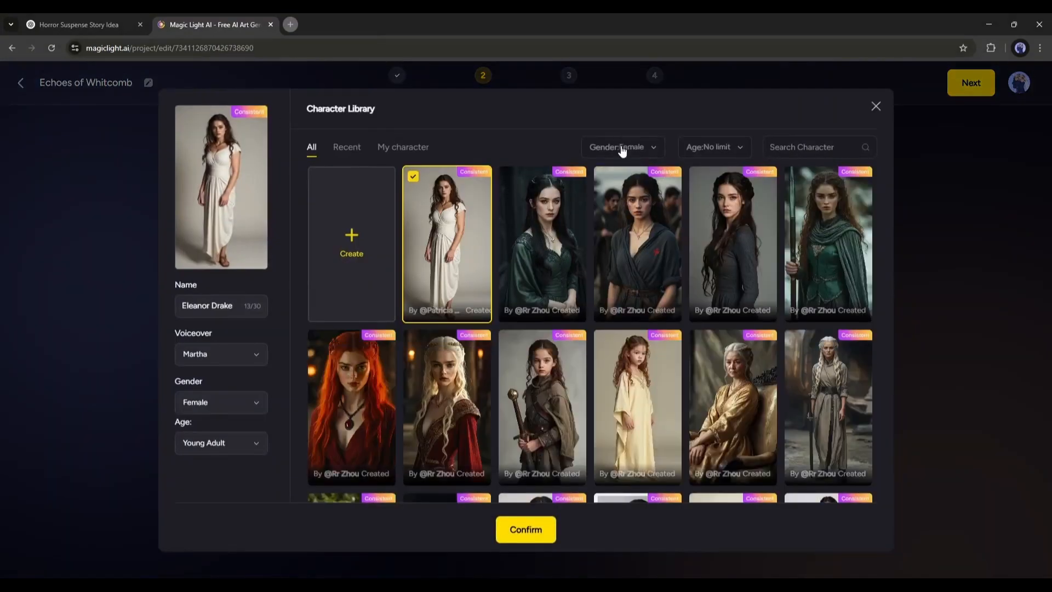
{"action": "left_click", "coordinate": [624, 149]}
{"action": "left_click", "coordinate": [623, 211]}
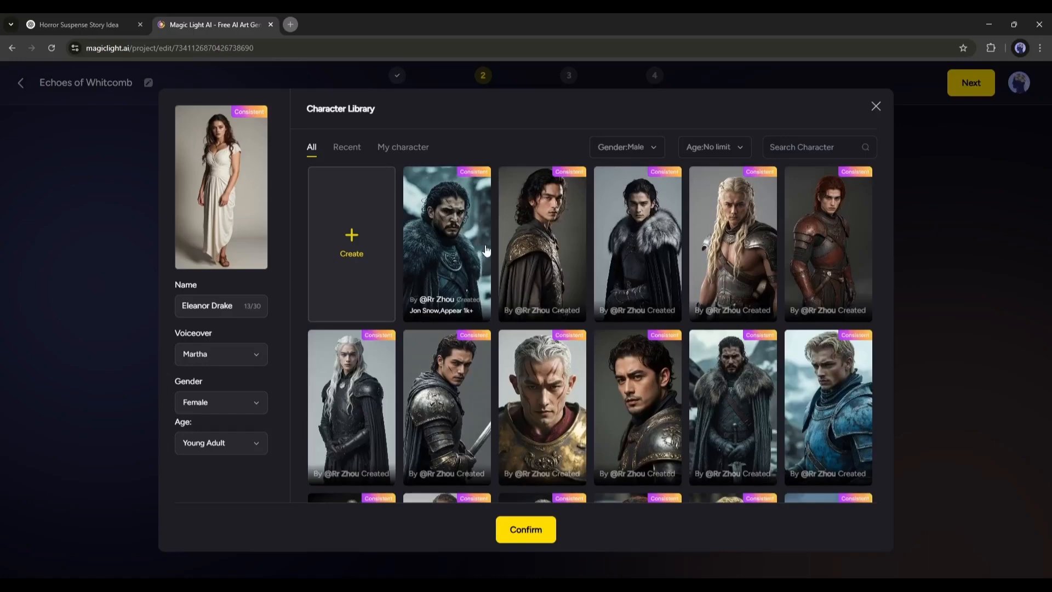
{"action": "left_click", "coordinate": [404, 146]}
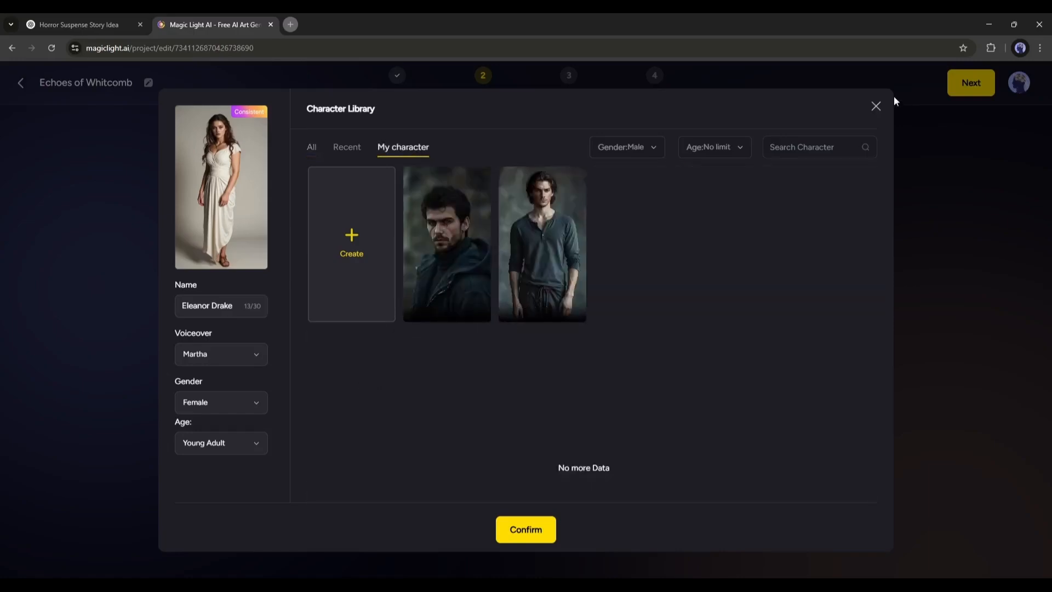
{"action": "left_click", "coordinate": [876, 110]}
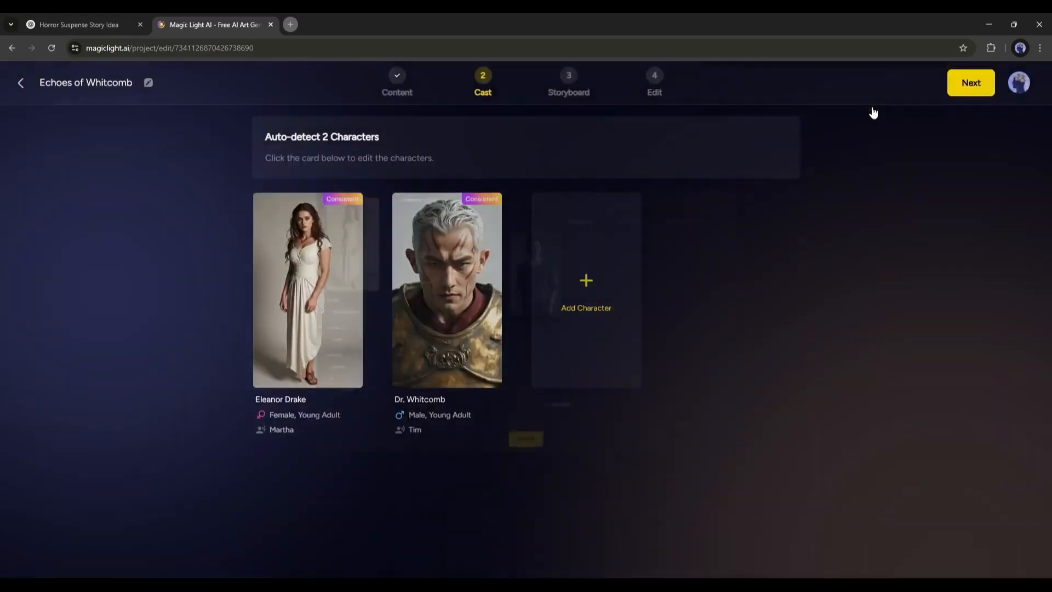
{"action": "left_click", "coordinate": [315, 274]}
{"action": "left_click", "coordinate": [724, 247]}
{"action": "left_click", "coordinate": [526, 529]}
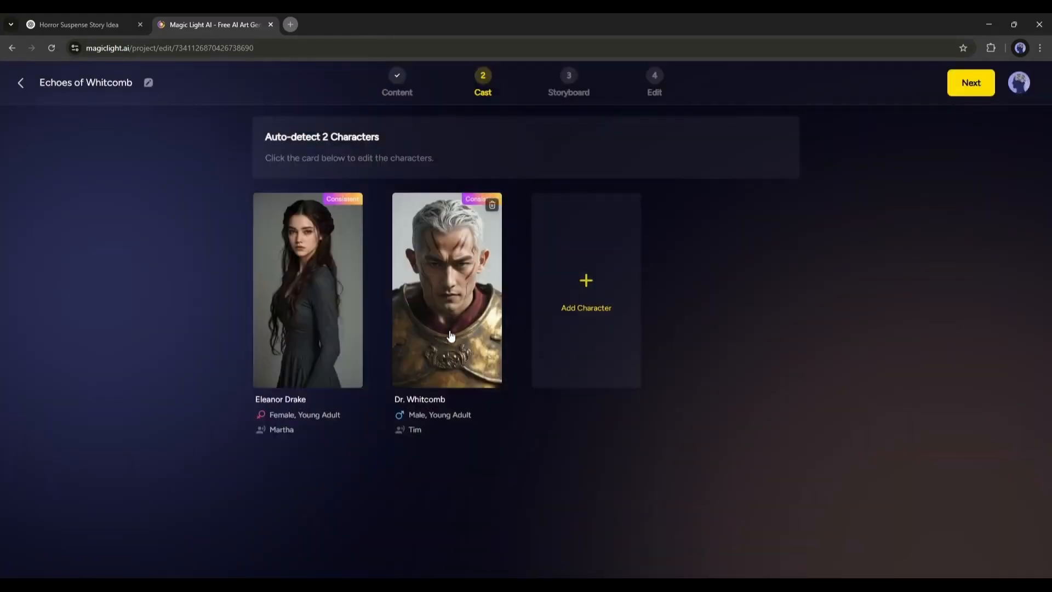
Assign Dr. Whitcomb the bearded man in a dark jacket from My character
{"action": "left_click", "coordinate": [449, 335]}
{"action": "left_click", "coordinate": [402, 147]}
{"action": "left_click", "coordinate": [461, 224]}
{"action": "left_click", "coordinate": [526, 529]}
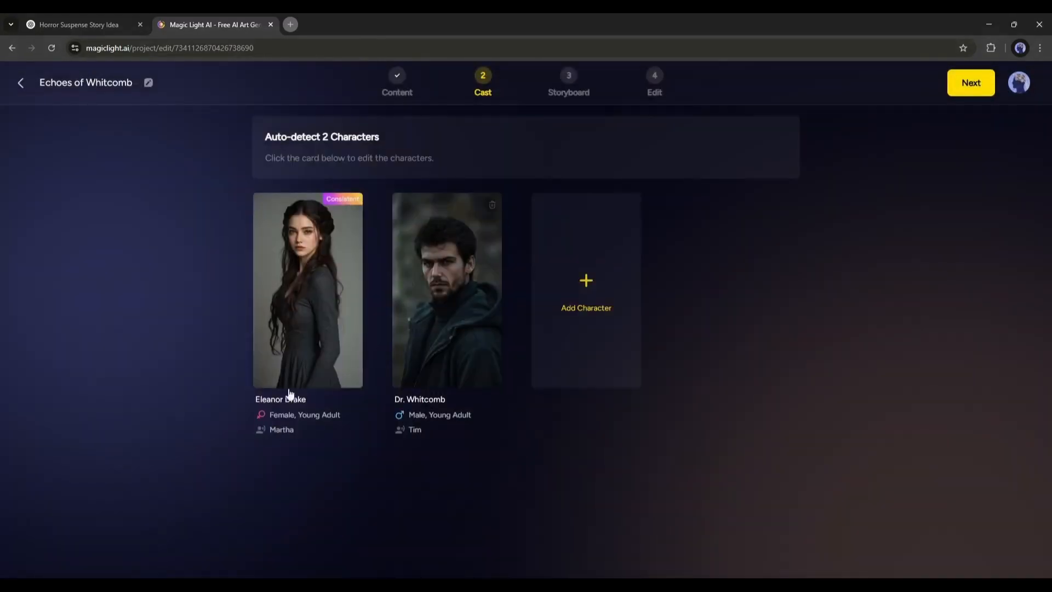
Audition voiceover options for Dr. Whitcomb and switch his voice to Mike
{"action": "left_click", "coordinate": [439, 324]}
{"action": "left_click", "coordinate": [227, 358]}
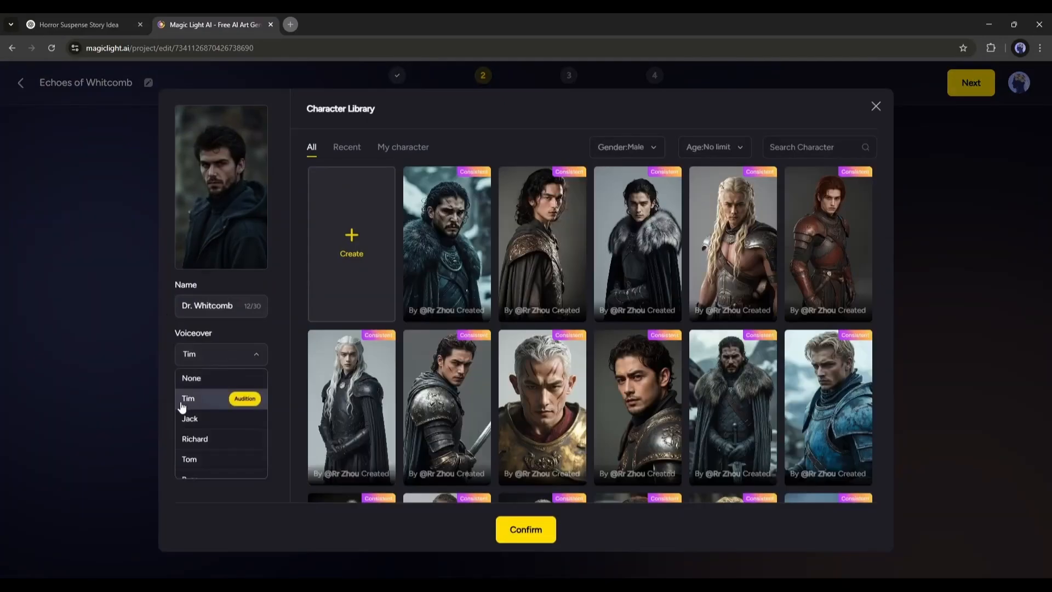
{"action": "left_click", "coordinate": [245, 400]}
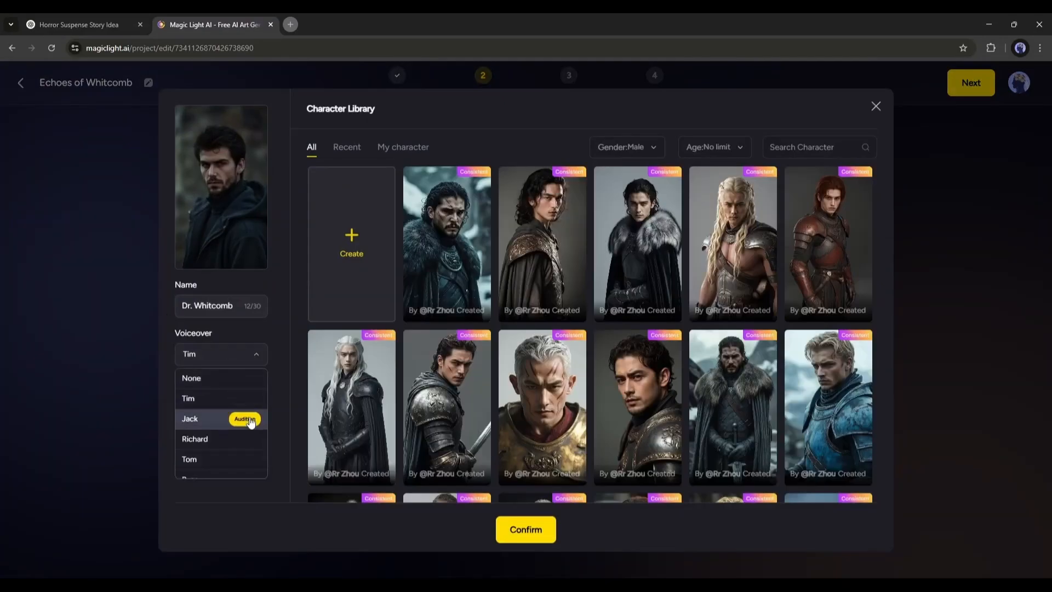
{"action": "scroll", "coordinate": [255, 403], "scroll_direction": "down", "scroll_amount": 2}
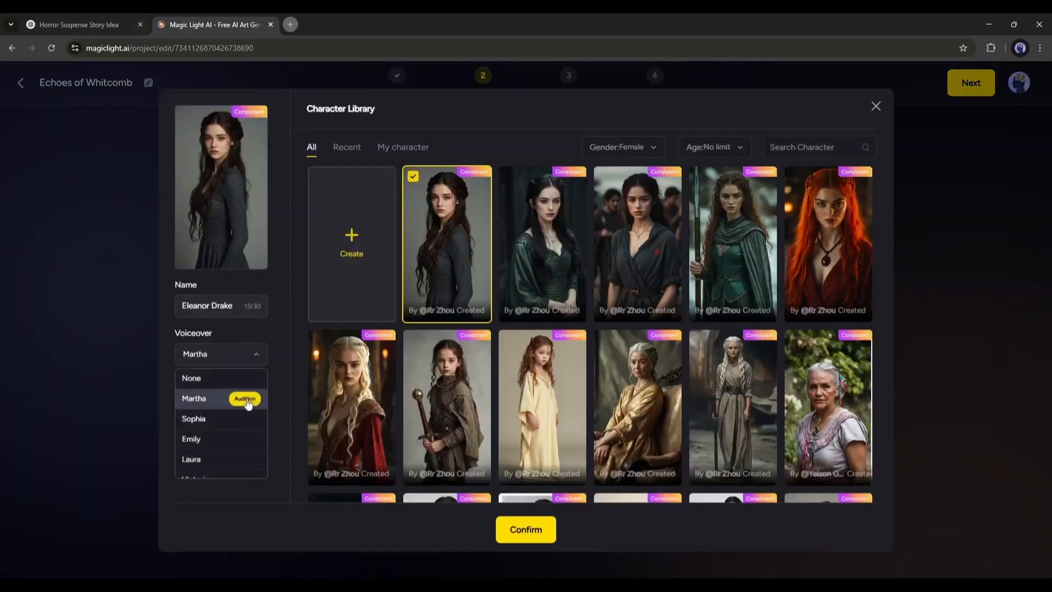
Set Eleanor Drake's voiceover to Laura, save the character, and continue to the Storyboard step
{"action": "left_click", "coordinate": [191, 459]}
{"action": "left_click", "coordinate": [526, 530]}
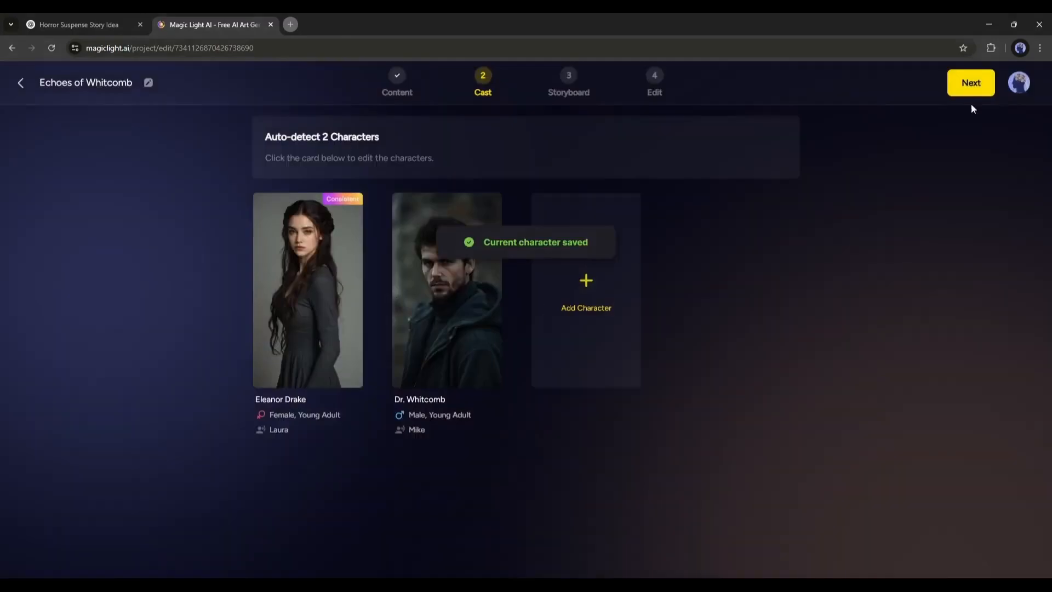
{"action": "left_click", "coordinate": [971, 85]}
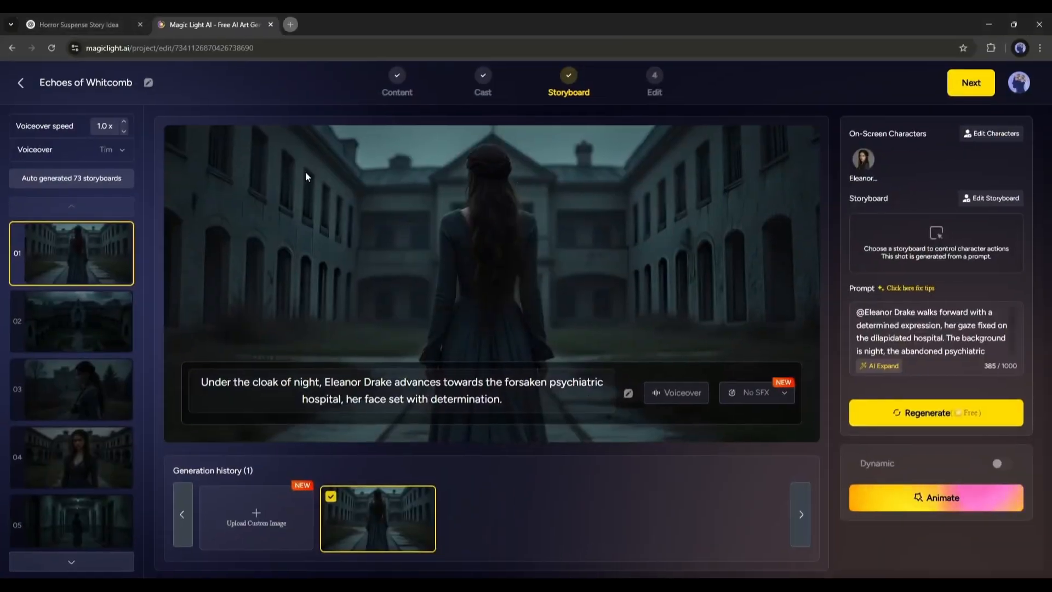
Browse through the generated storyboard shots
{"action": "left_click", "coordinate": [82, 323]}
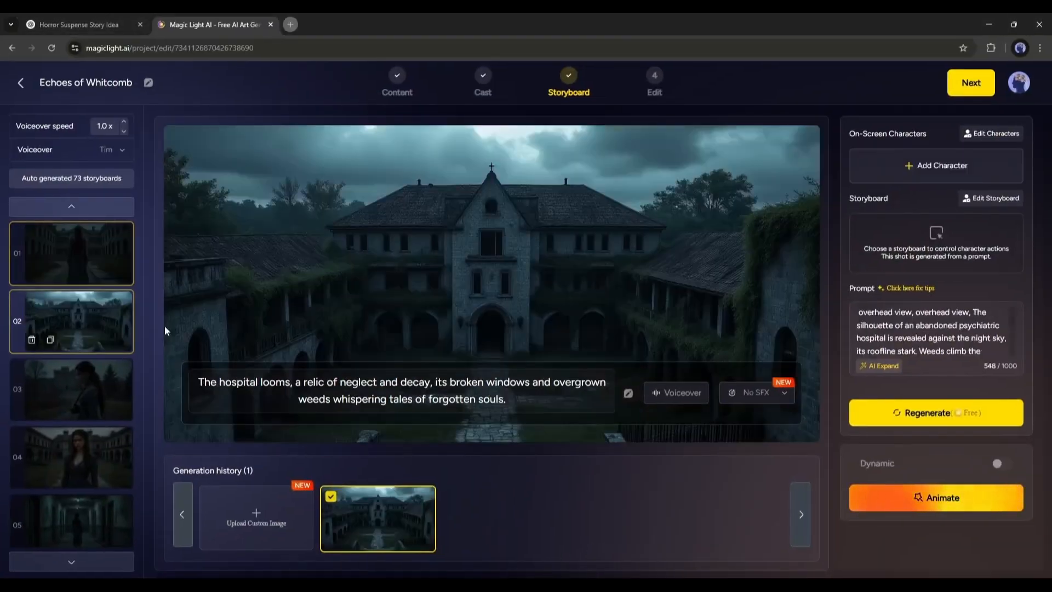
{"action": "scroll", "coordinate": [101, 372], "scroll_direction": "down", "scroll_amount": 20}
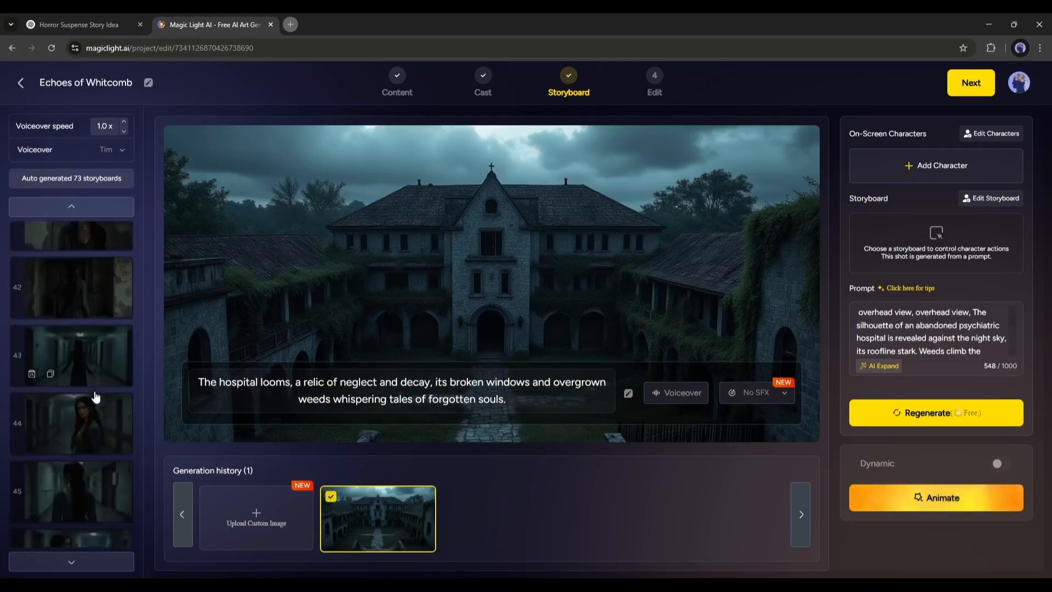
{"action": "scroll", "coordinate": [96, 398], "scroll_direction": "down", "scroll_amount": 20}
{"action": "left_click", "coordinate": [84, 386]}
{"action": "scroll", "coordinate": [81, 384], "scroll_direction": "up", "scroll_amount": 1}
{"action": "left_click", "coordinate": [78, 380]}
{"action": "scroll", "coordinate": [76, 378], "scroll_direction": "up", "scroll_amount": 1}
{"action": "left_click", "coordinate": [74, 381]}
{"action": "scroll", "coordinate": [69, 386], "scroll_direction": "up", "scroll_amount": 2}
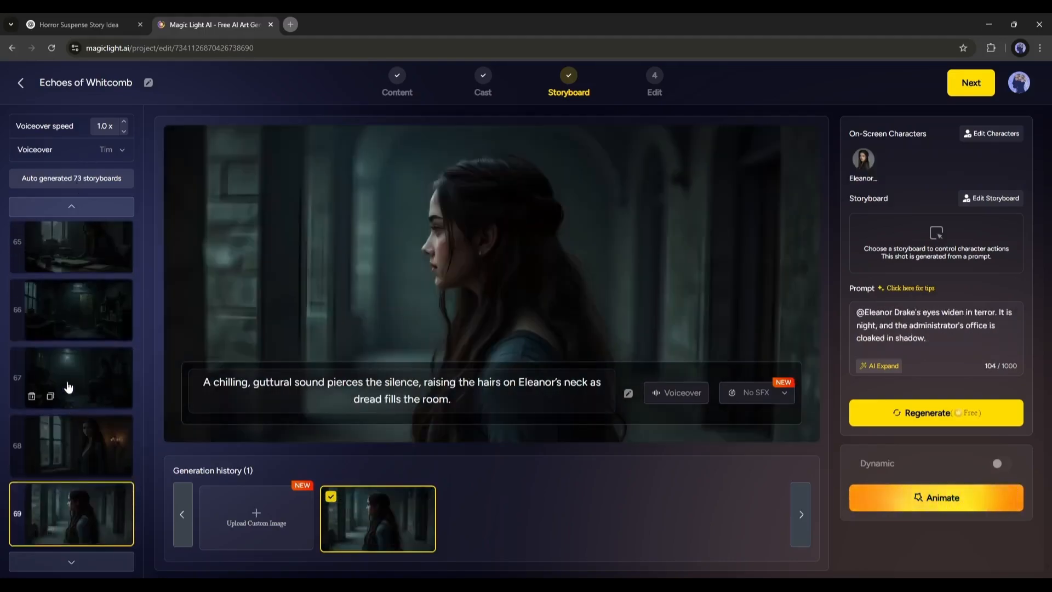
{"action": "left_click", "coordinate": [69, 387]}
{"action": "scroll", "coordinate": [65, 388], "scroll_direction": "up", "scroll_amount": 2}
{"action": "left_click", "coordinate": [60, 392]}
{"action": "left_click", "coordinate": [54, 341]}
{"action": "scroll", "coordinate": [65, 328], "scroll_direction": "up", "scroll_amount": 3}
{"action": "left_click", "coordinate": [76, 322]}
{"action": "left_click", "coordinate": [81, 327]}
{"action": "scroll", "coordinate": [86, 331], "scroll_direction": "up", "scroll_amount": 20}
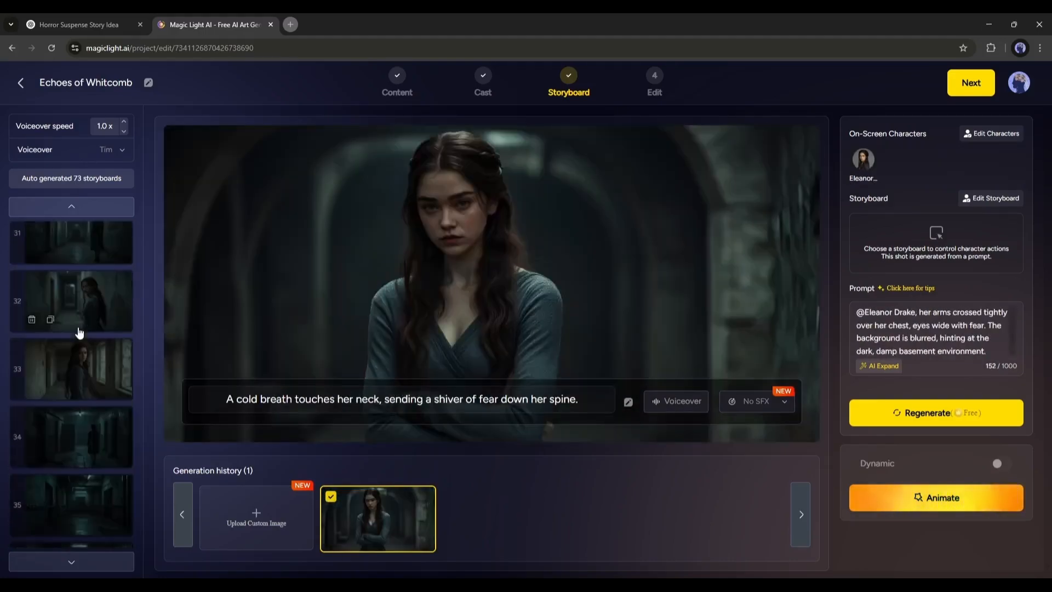
{"action": "scroll", "coordinate": [80, 333], "scroll_direction": "up", "scroll_amount": 8}
{"action": "left_click", "coordinate": [80, 333]}
{"action": "scroll", "coordinate": [82, 343], "scroll_direction": "up", "scroll_amount": 4}
{"action": "left_click", "coordinate": [83, 357]}
{"action": "scroll", "coordinate": [84, 358], "scroll_direction": "up", "scroll_amount": 7}
{"action": "left_click", "coordinate": [82, 354]}
{"action": "scroll", "coordinate": [84, 361], "scroll_direction": "up", "scroll_amount": 3}
{"action": "left_click", "coordinate": [89, 365]}
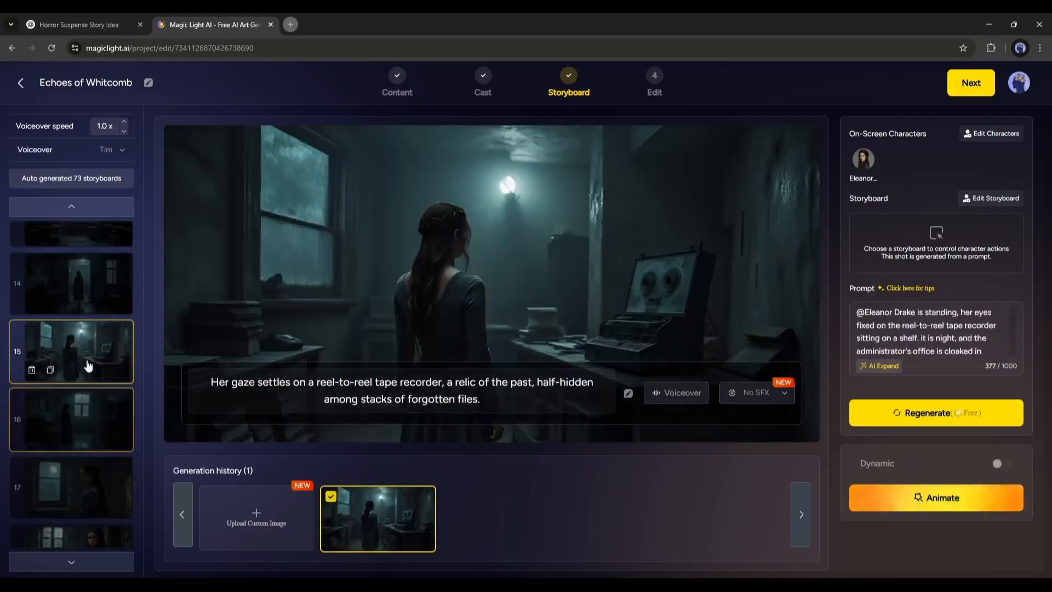
{"action": "scroll", "coordinate": [87, 359], "scroll_direction": "up", "scroll_amount": 2}
{"action": "left_click", "coordinate": [85, 338]}
{"action": "scroll", "coordinate": [86, 335], "scroll_direction": "up", "scroll_amount": 8}
{"action": "left_click", "coordinate": [89, 330]}
{"action": "scroll", "coordinate": [88, 325], "scroll_direction": "up", "scroll_amount": 4}
{"action": "left_click", "coordinate": [88, 329]}
{"action": "scroll", "coordinate": [87, 323], "scroll_direction": "up", "scroll_amount": 2}
{"action": "left_click", "coordinate": [82, 260]}
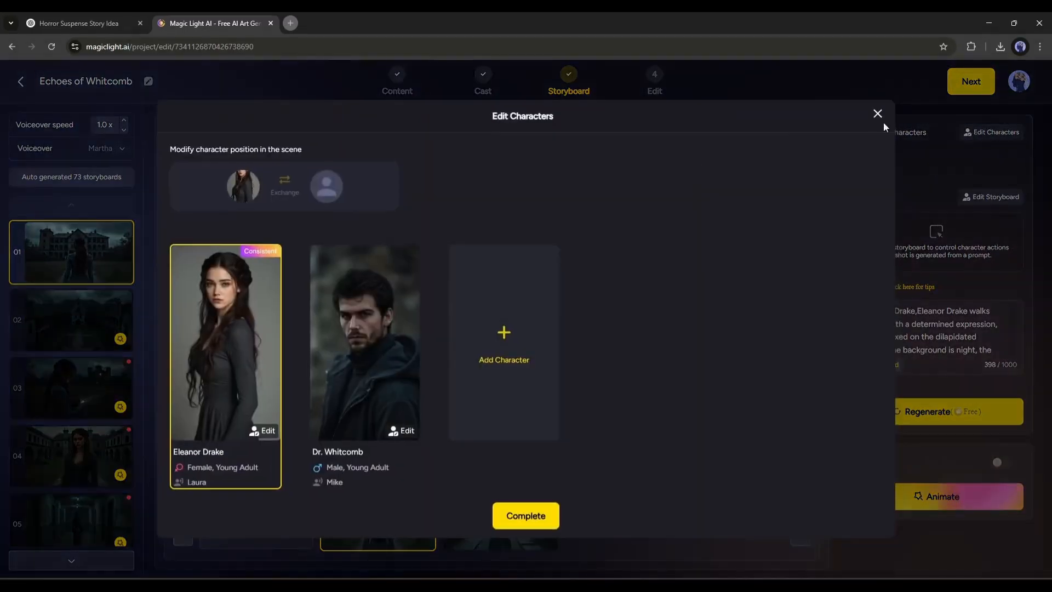
Browse the Edit Storyboard pose options and the prompt for shot 01
{"action": "left_click", "coordinate": [878, 110]}
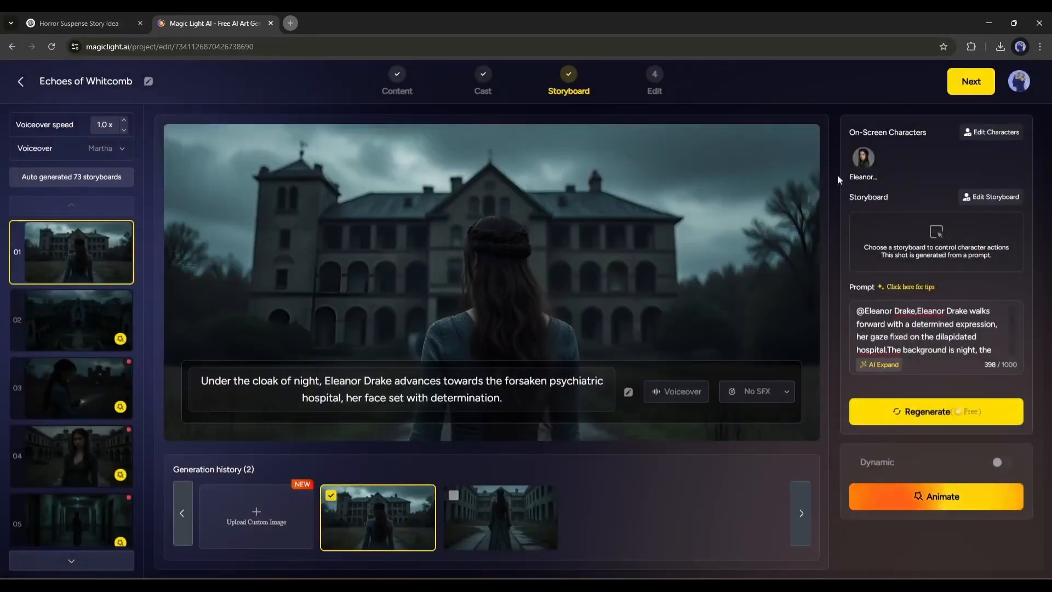
{"action": "left_click", "coordinate": [987, 199]}
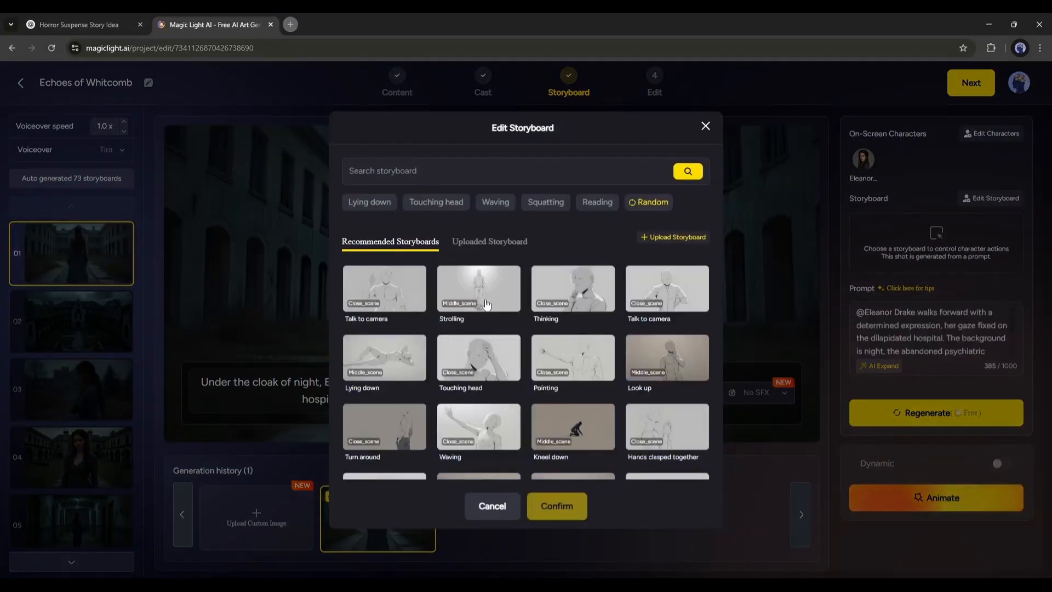
{"action": "scroll", "coordinate": [486, 304], "scroll_direction": "down", "scroll_amount": 3}
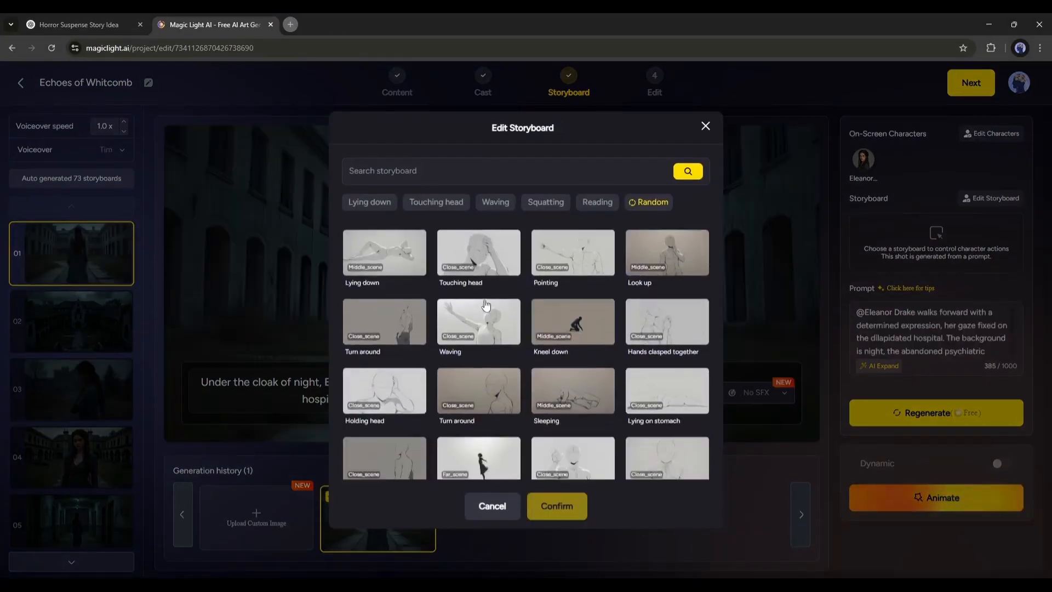
{"action": "scroll", "coordinate": [474, 334], "scroll_direction": "down", "scroll_amount": 8}
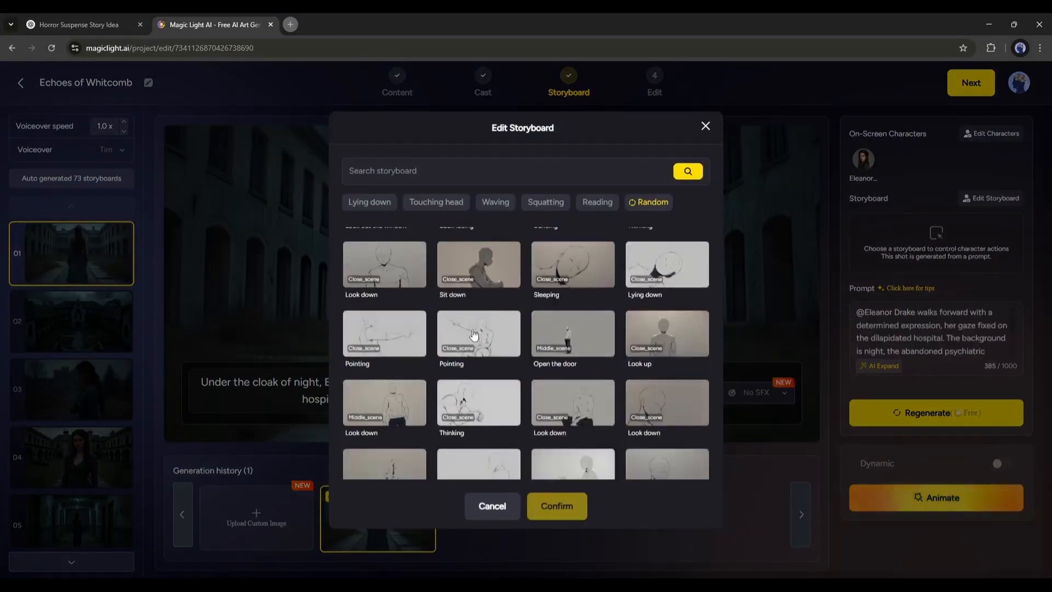
{"action": "scroll", "coordinate": [474, 335], "scroll_direction": "up", "scroll_amount": 4}
{"action": "scroll", "coordinate": [473, 334], "scroll_direction": "up", "scroll_amount": 5}
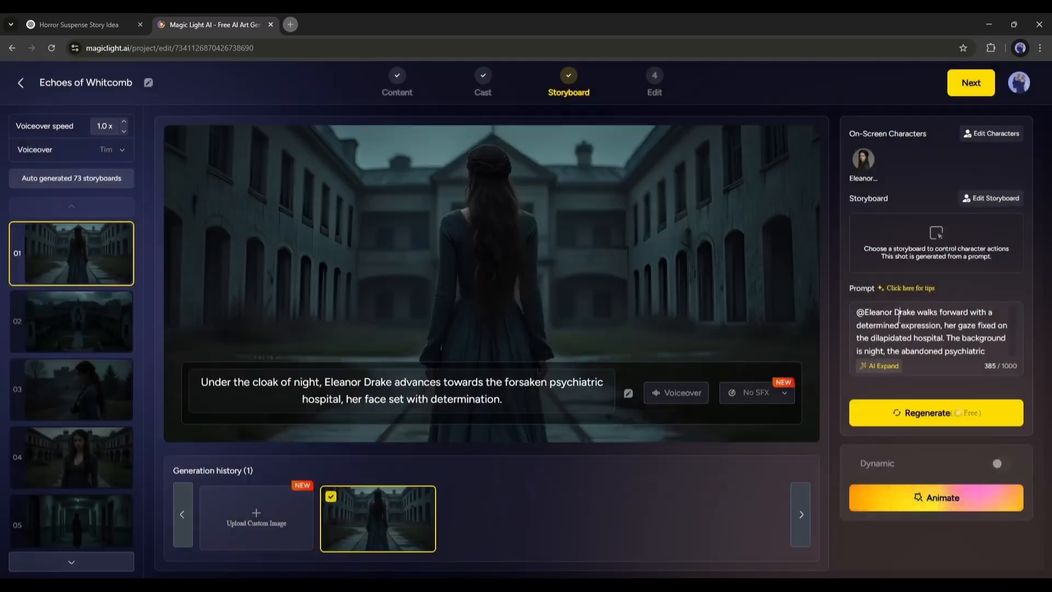
{"action": "scroll", "coordinate": [931, 339], "scroll_direction": "down", "scroll_amount": 3}
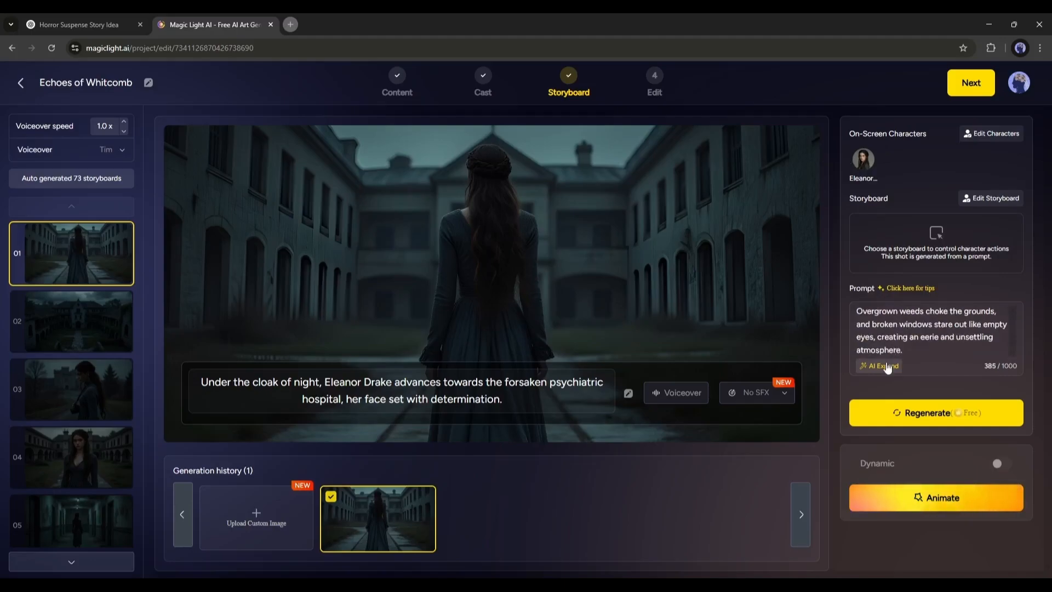
Expand shot 01's prompt with AI Expand and regenerate its image
{"action": "left_click", "coordinate": [888, 366]}
{"action": "left_click", "coordinate": [767, 416]}
{"action": "scroll", "coordinate": [929, 338], "scroll_direction": "up", "scroll_amount": 3}
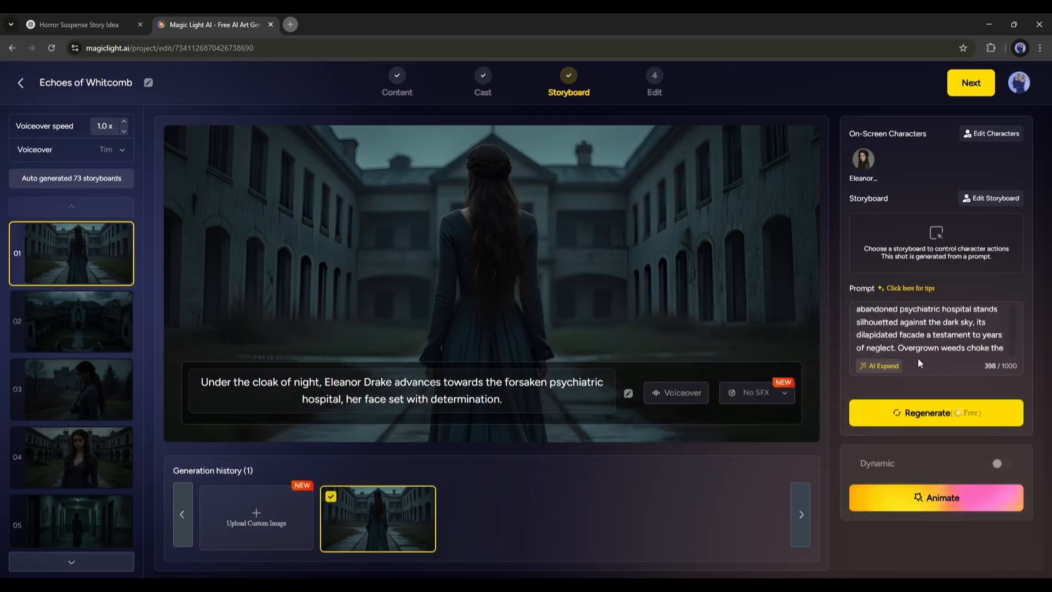
{"action": "left_click", "coordinate": [927, 413]}
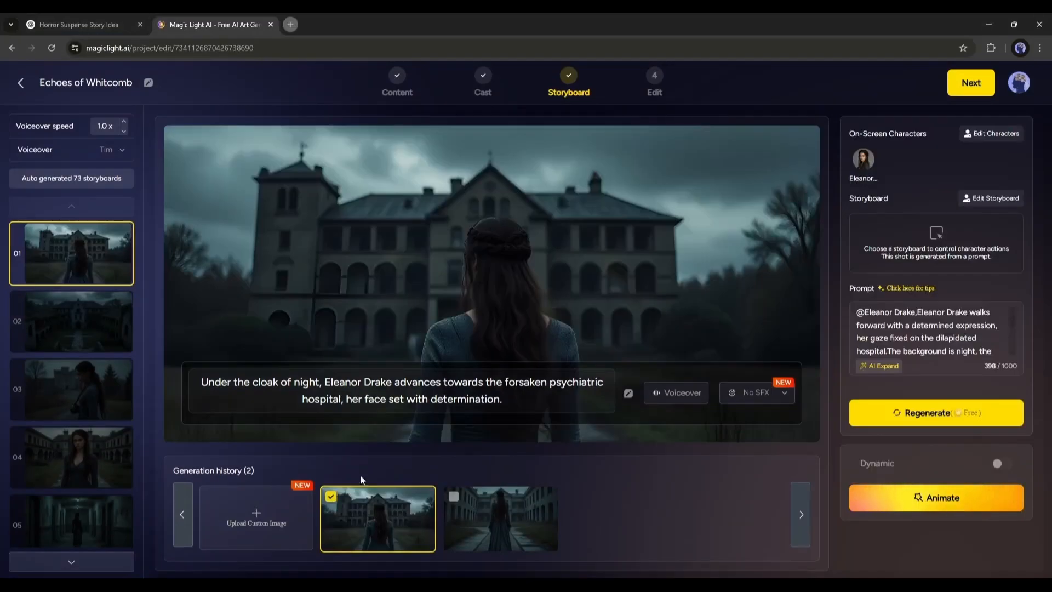
Select the original courtyard image for shot 01 from its generation history
{"action": "left_click", "coordinate": [488, 522]}
{"action": "left_click", "coordinate": [371, 528]}
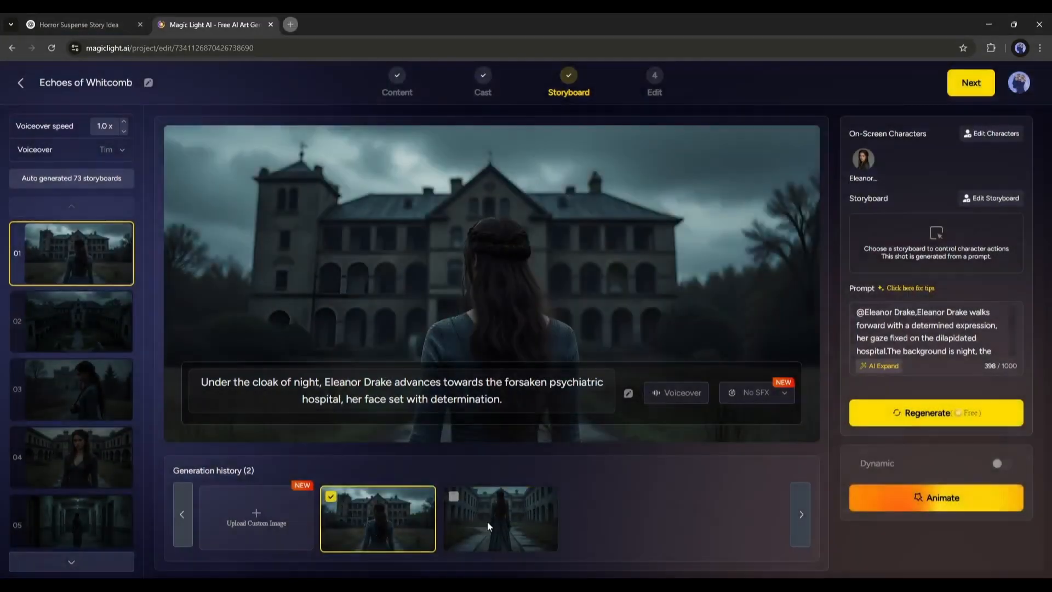
{"action": "left_click", "coordinate": [488, 525]}
Set shot 01's voiceover voice to Victoria
{"action": "left_click", "coordinate": [326, 390]}
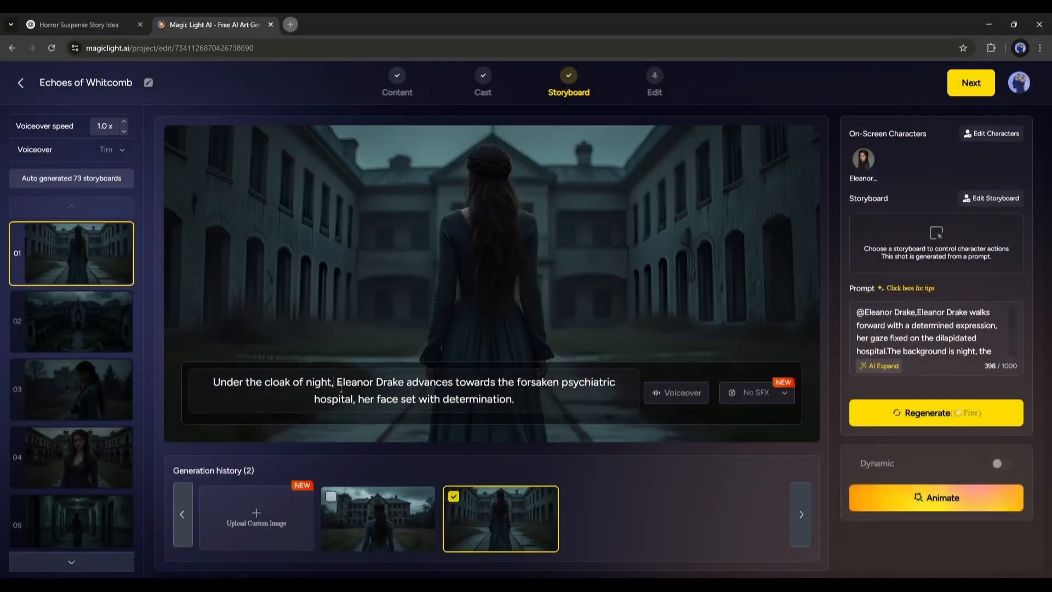
{"action": "left_click_drag", "start_coordinate": [400, 389], "coordinate": [546, 409]}
{"action": "left_click", "coordinate": [548, 399]}
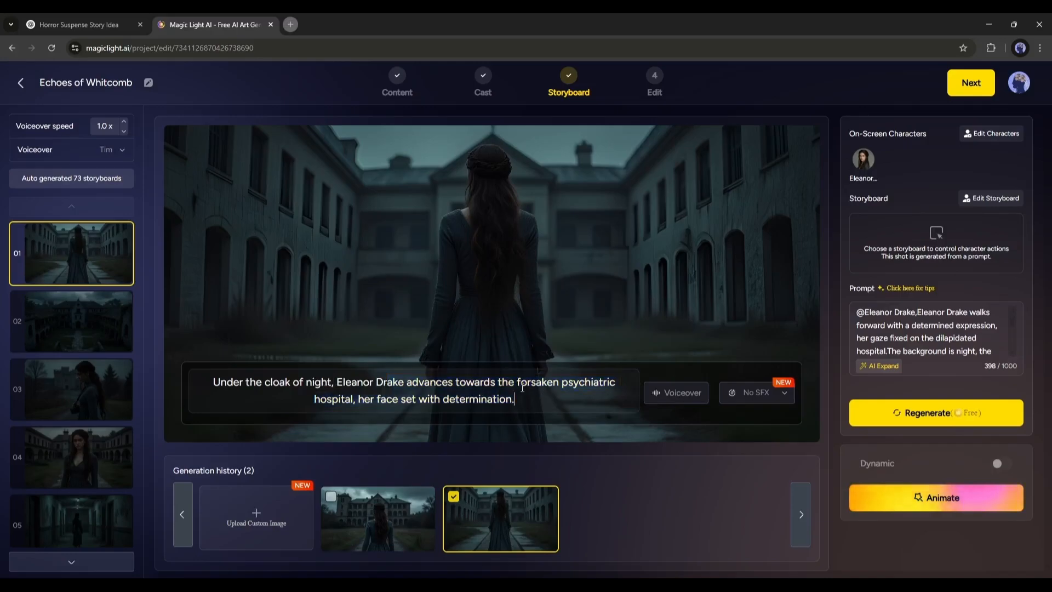
{"action": "left_click", "coordinate": [668, 408]}
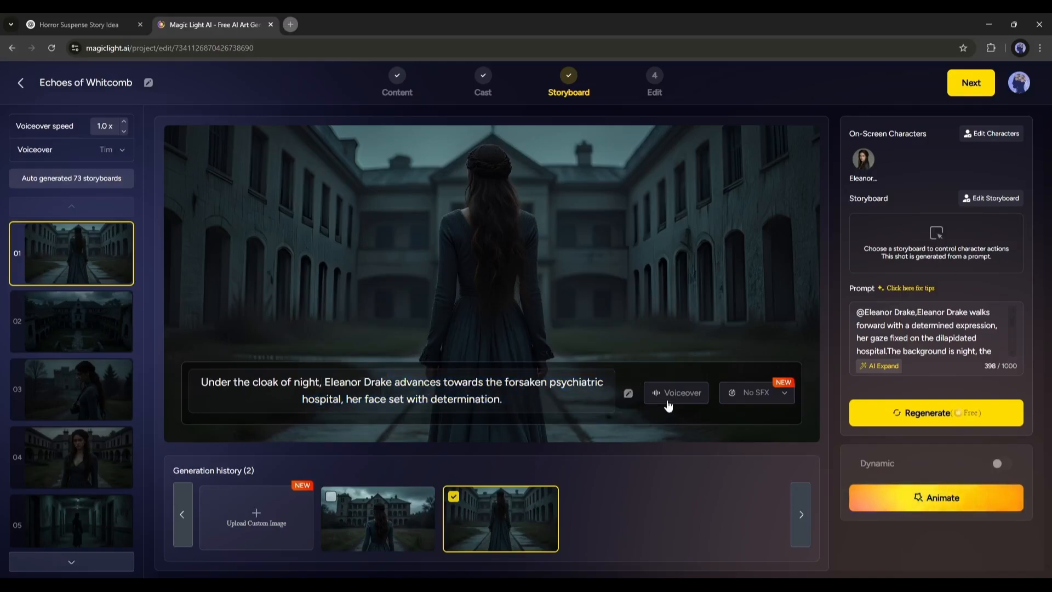
{"action": "left_click", "coordinate": [668, 310]}
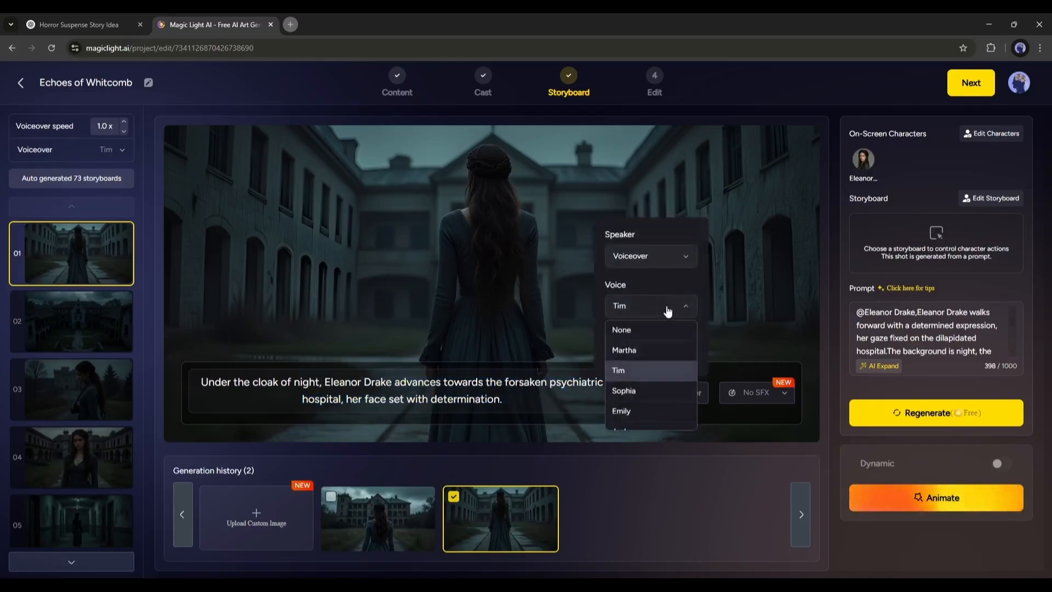
{"action": "scroll", "coordinate": [658, 389], "scroll_direction": "down", "scroll_amount": 3}
{"action": "scroll", "coordinate": [658, 389], "scroll_direction": "down", "scroll_amount": 3}
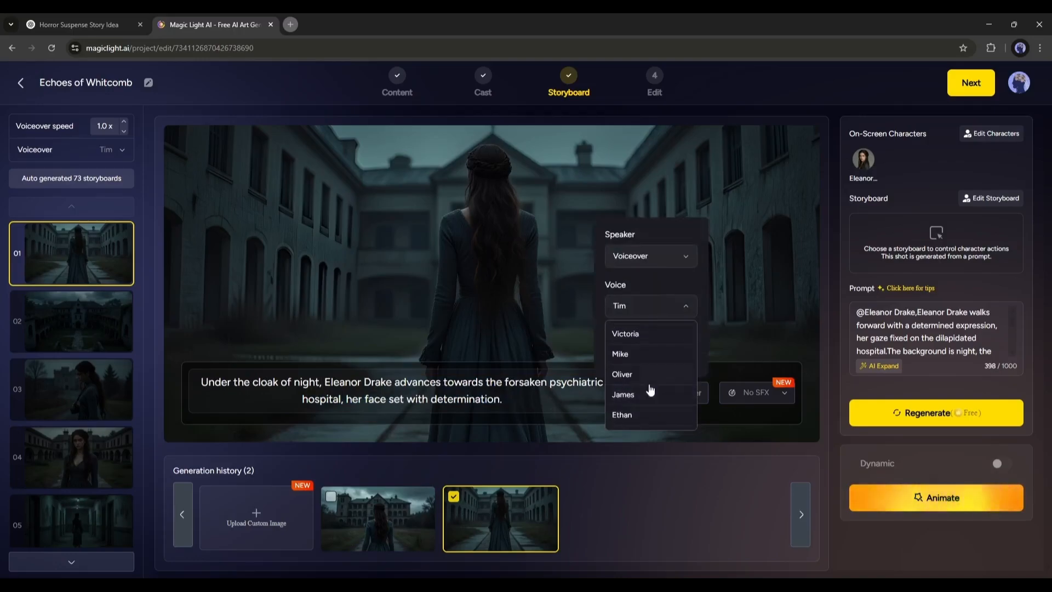
{"action": "scroll", "coordinate": [652, 370], "scroll_direction": "up", "scroll_amount": 2}
{"action": "left_click", "coordinate": [676, 393]}
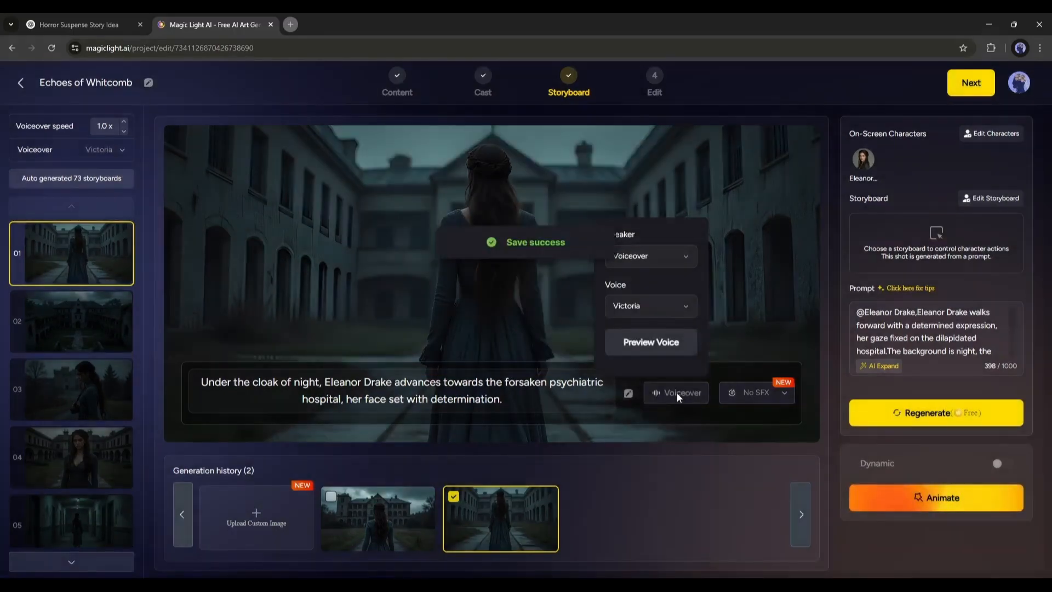
Add the 42.Ambul… sound effect to shot 01
{"action": "left_click", "coordinate": [758, 391]}
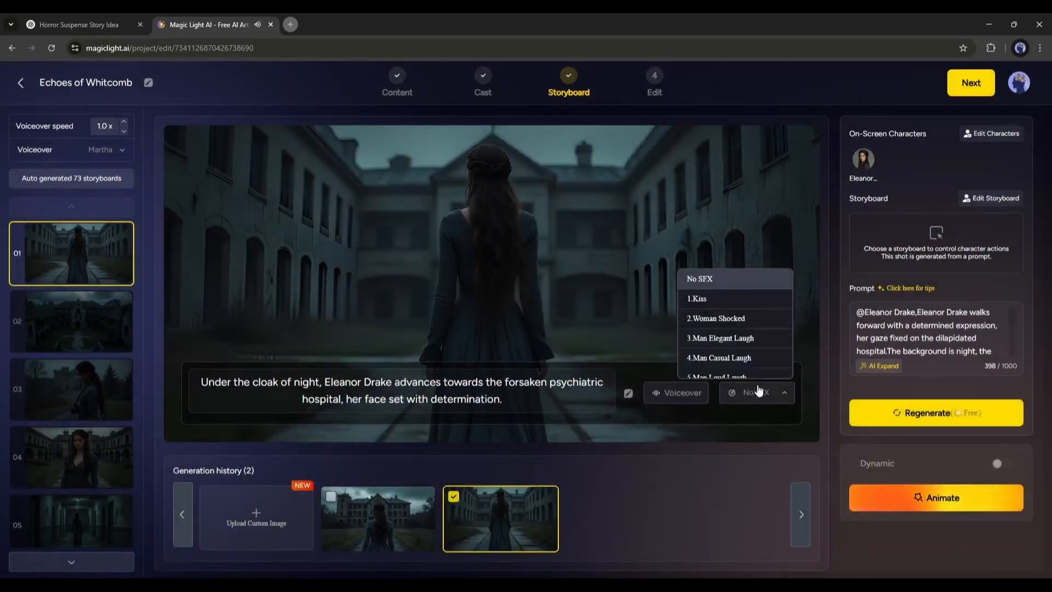
{"action": "scroll", "coordinate": [761, 355], "scroll_direction": "down", "scroll_amount": 3}
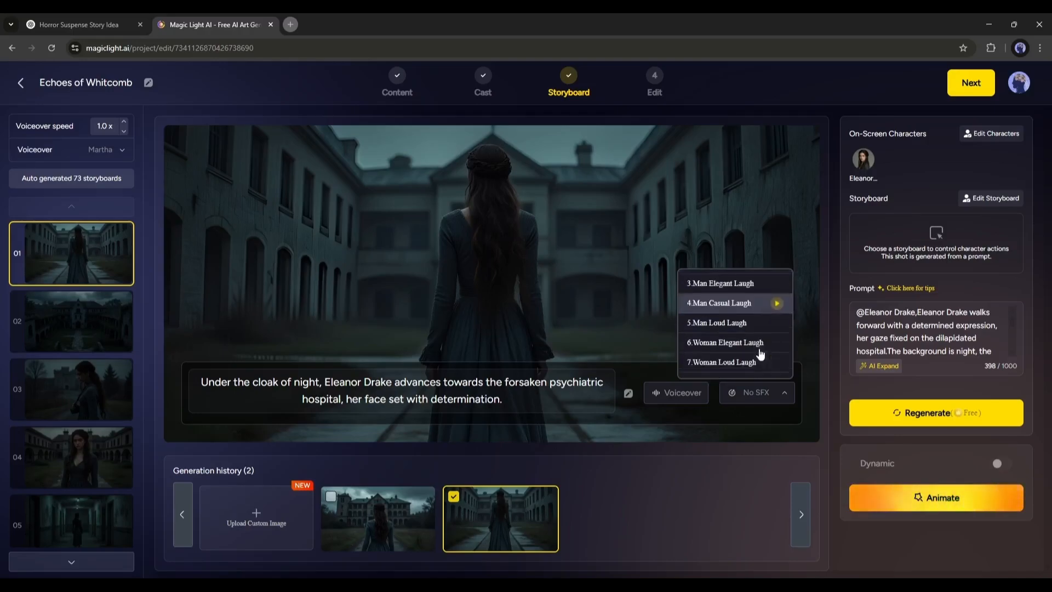
{"action": "scroll", "coordinate": [760, 353], "scroll_direction": "down", "scroll_amount": 3}
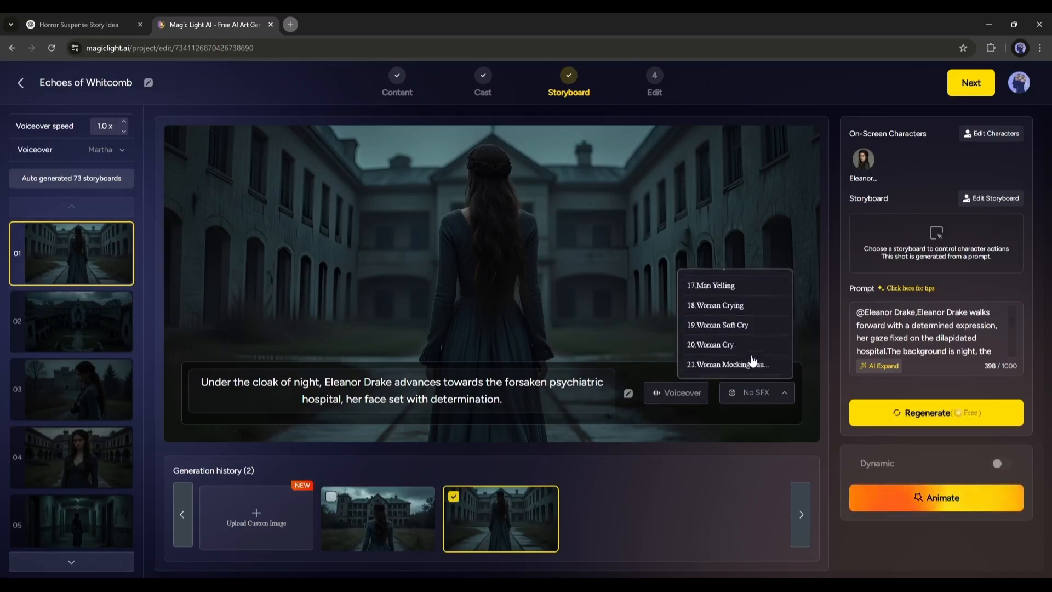
{"action": "scroll", "coordinate": [780, 334], "scroll_direction": "down", "scroll_amount": 7}
{"action": "left_click", "coordinate": [773, 344]}
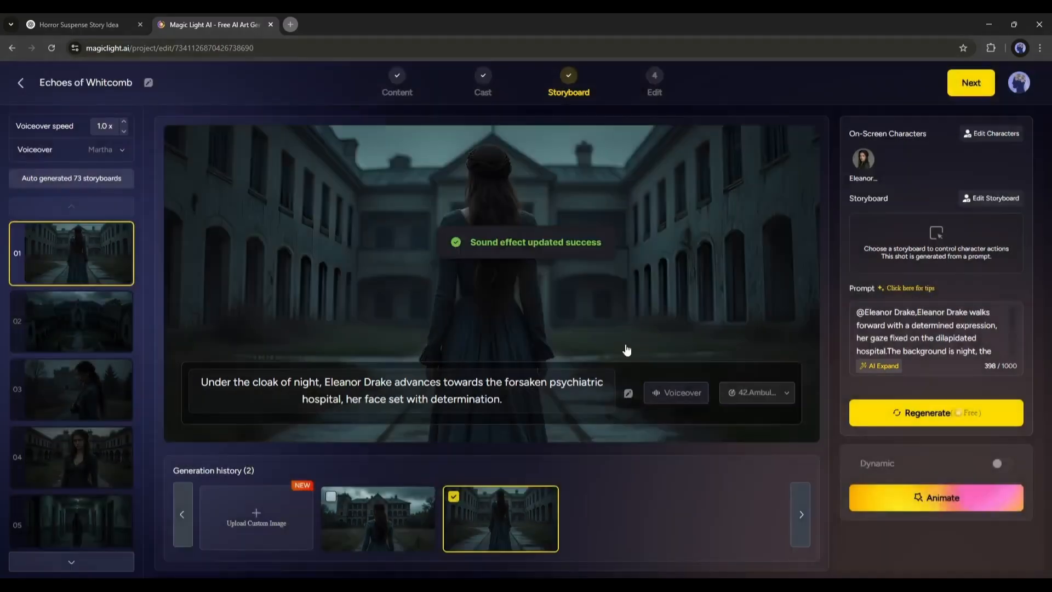
{"action": "left_click", "coordinate": [80, 322]}
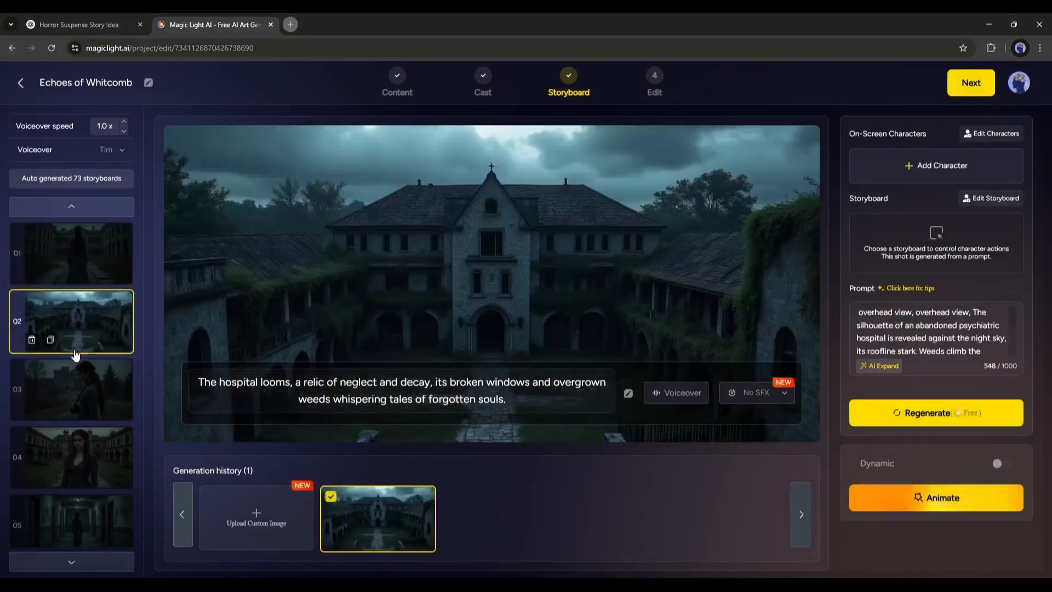
{"action": "left_click", "coordinate": [85, 416]}
{"action": "left_click", "coordinate": [961, 413]}
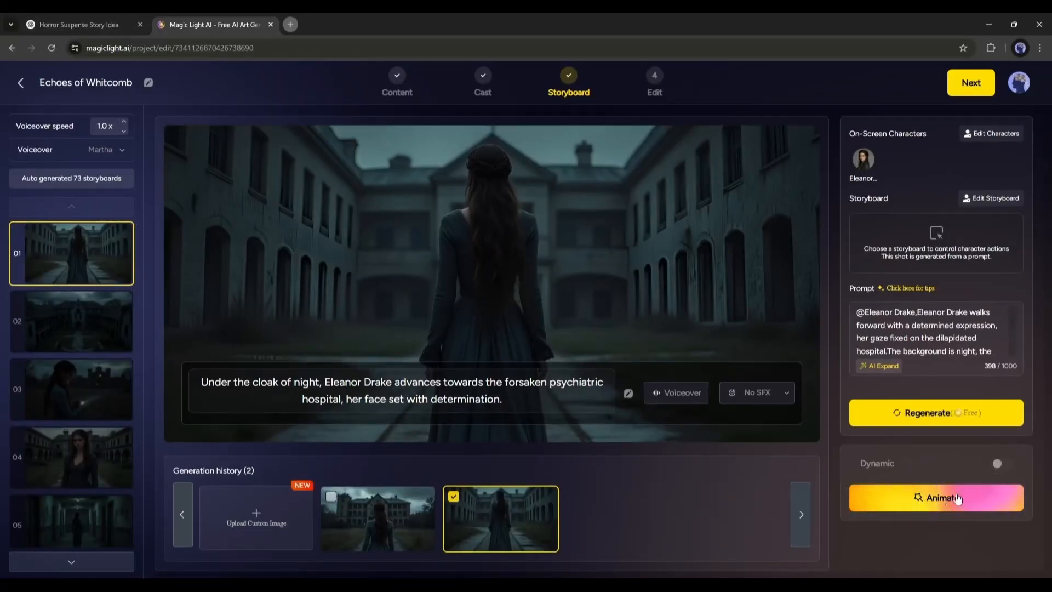
Animate shot 01 with Hailuo AI using intelligent generation based on the screen, keeping the subtitles, and preview it
{"action": "left_click", "coordinate": [918, 496]}
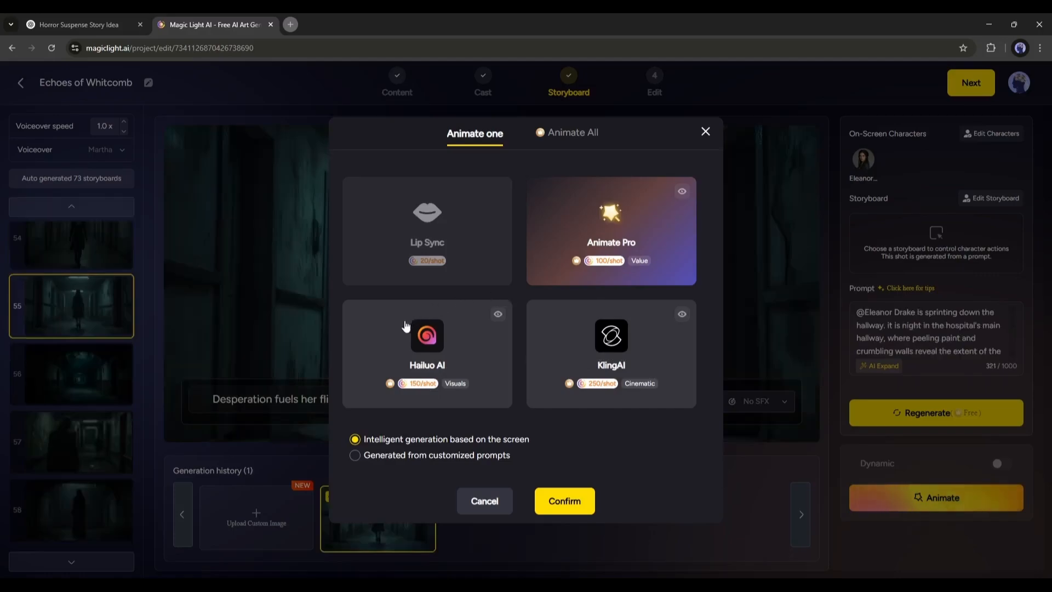
{"action": "left_click", "coordinate": [585, 339]}
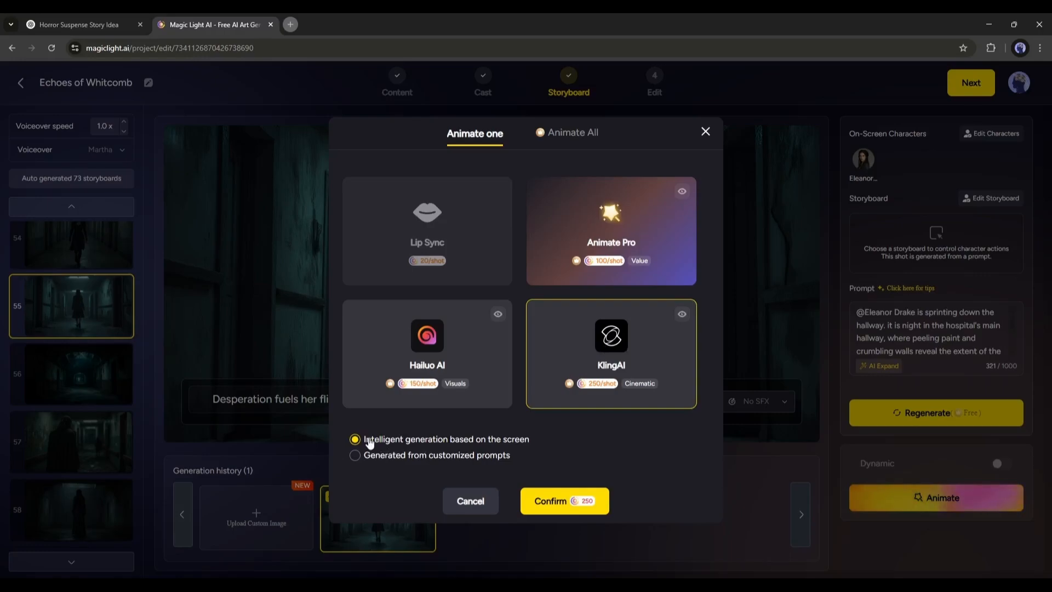
{"action": "left_click_drag", "start_coordinate": [468, 448], "coordinate": [496, 442]}
{"action": "triple_click", "coordinate": [537, 442]}
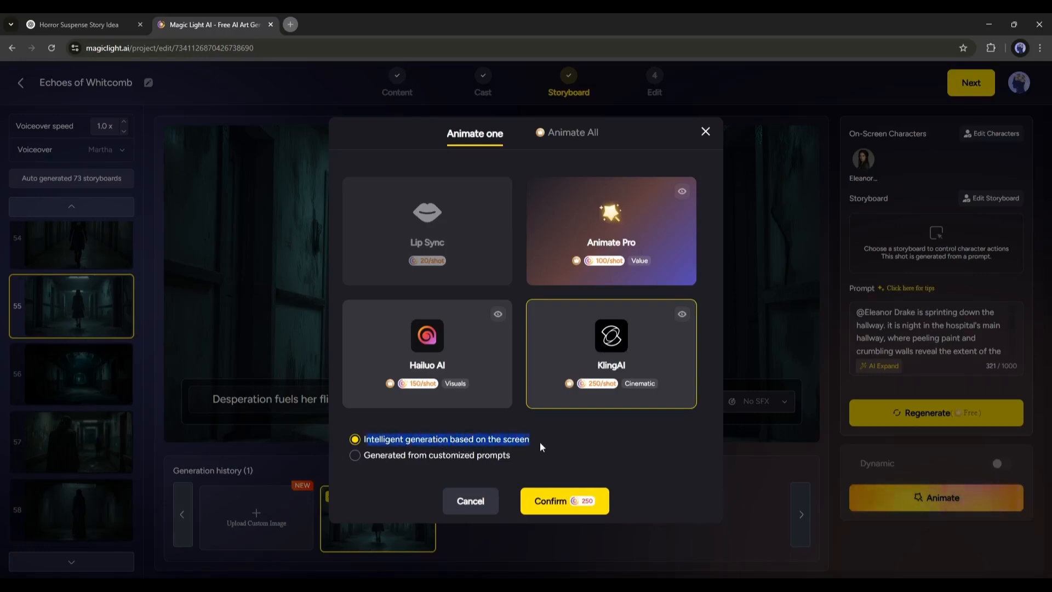
{"action": "left_click", "coordinate": [505, 448]}
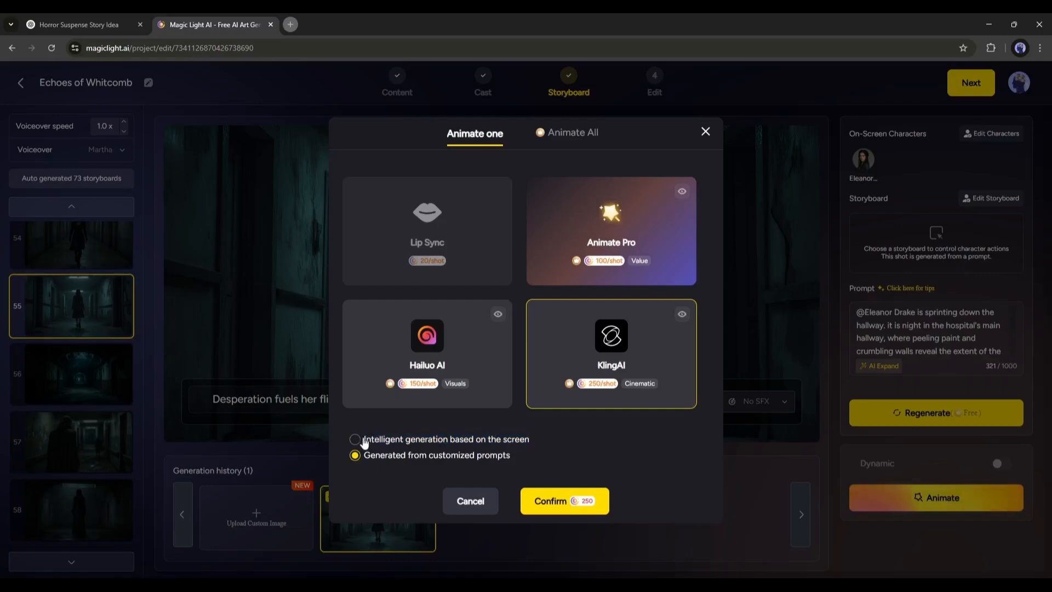
{"action": "left_click", "coordinate": [555, 501]}
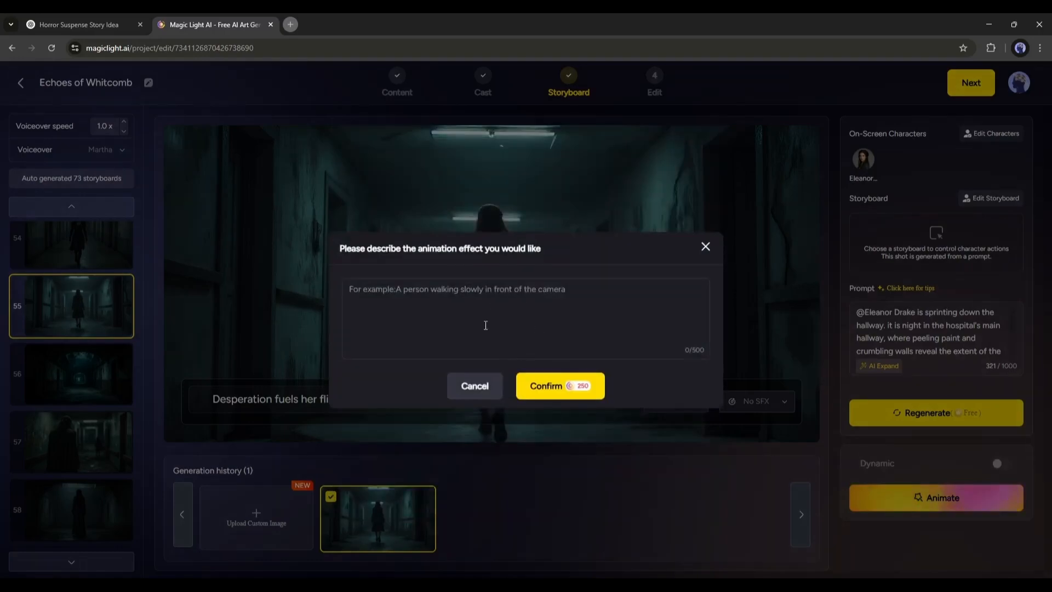
{"action": "left_click", "coordinate": [456, 390]}
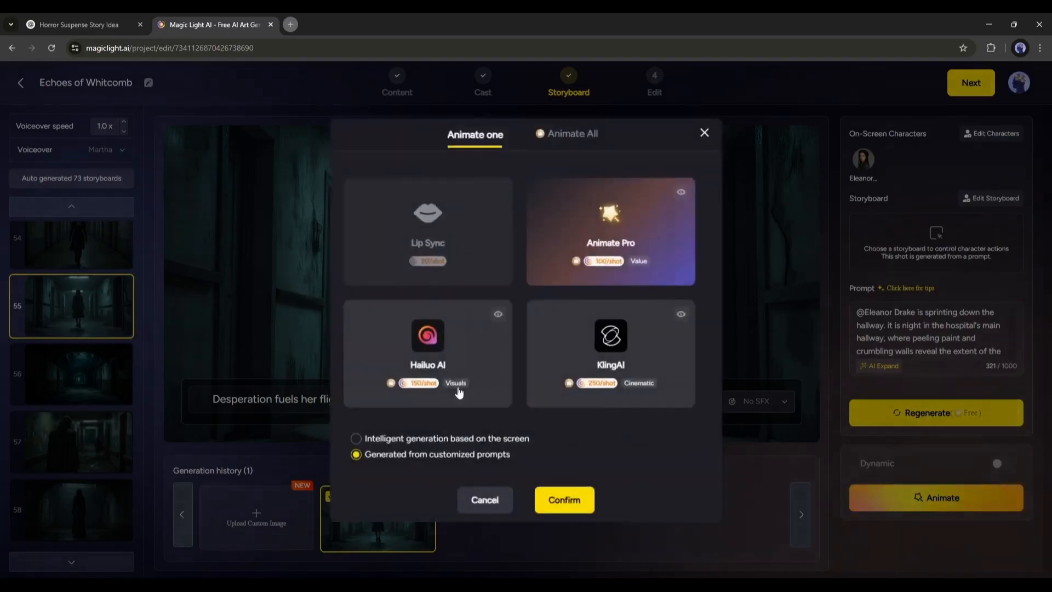
{"action": "left_click", "coordinate": [386, 440]}
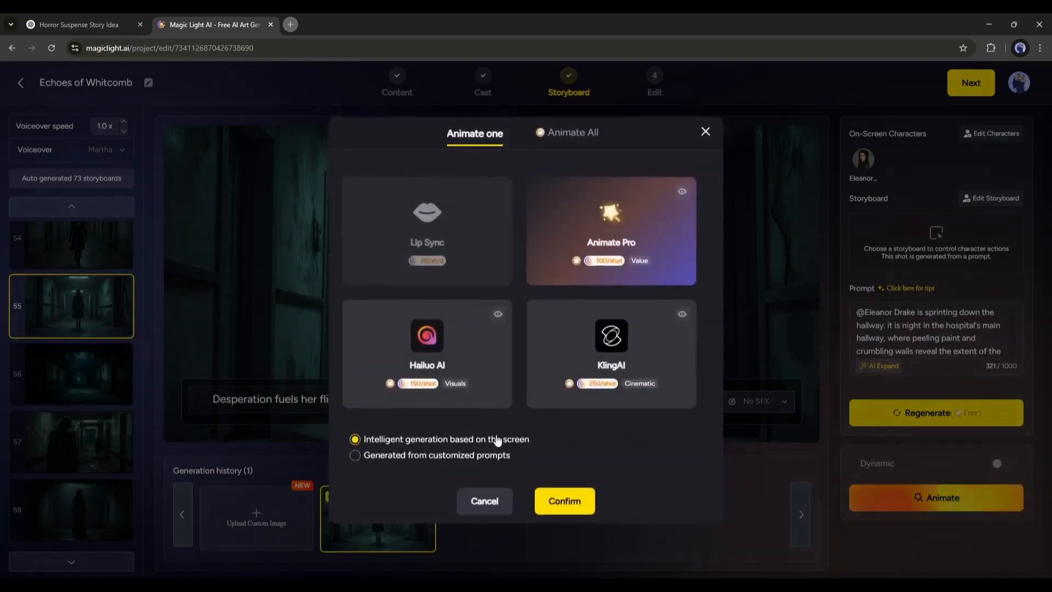
{"action": "left_click", "coordinate": [648, 339]}
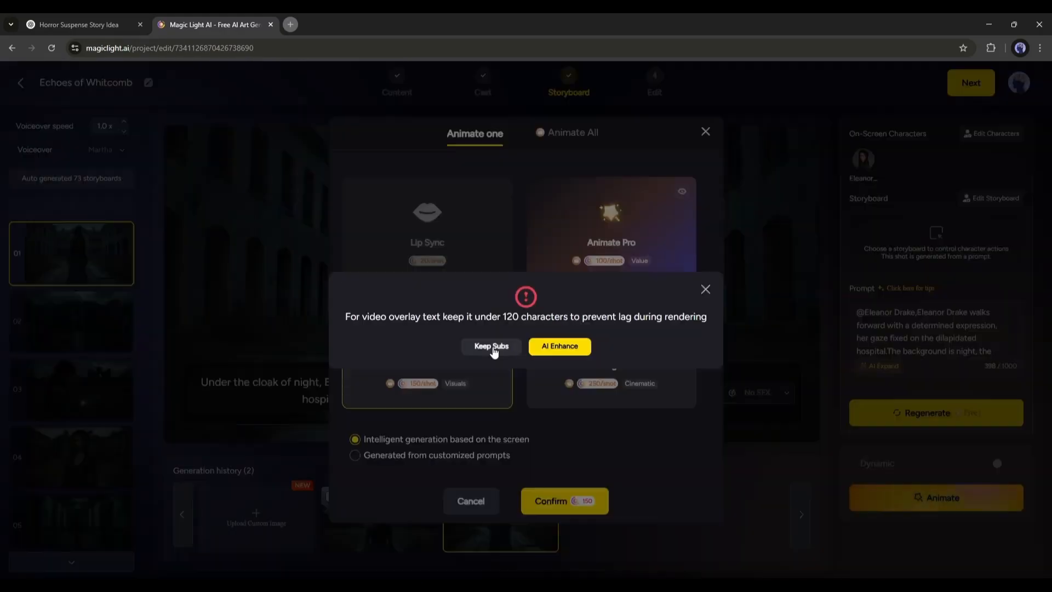
{"action": "left_click", "coordinate": [493, 347]}
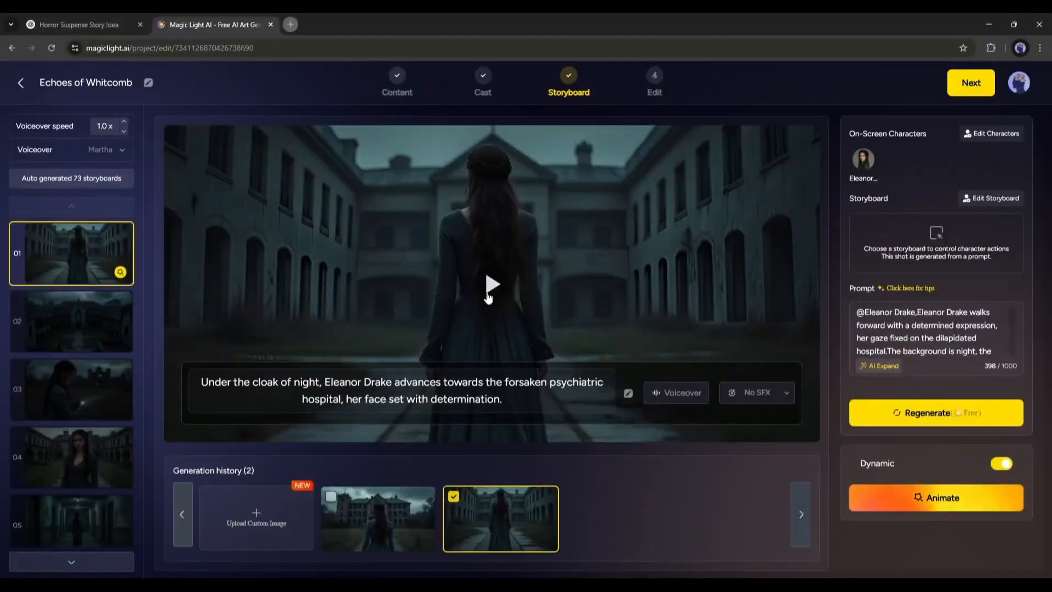
{"action": "left_click", "coordinate": [489, 298]}
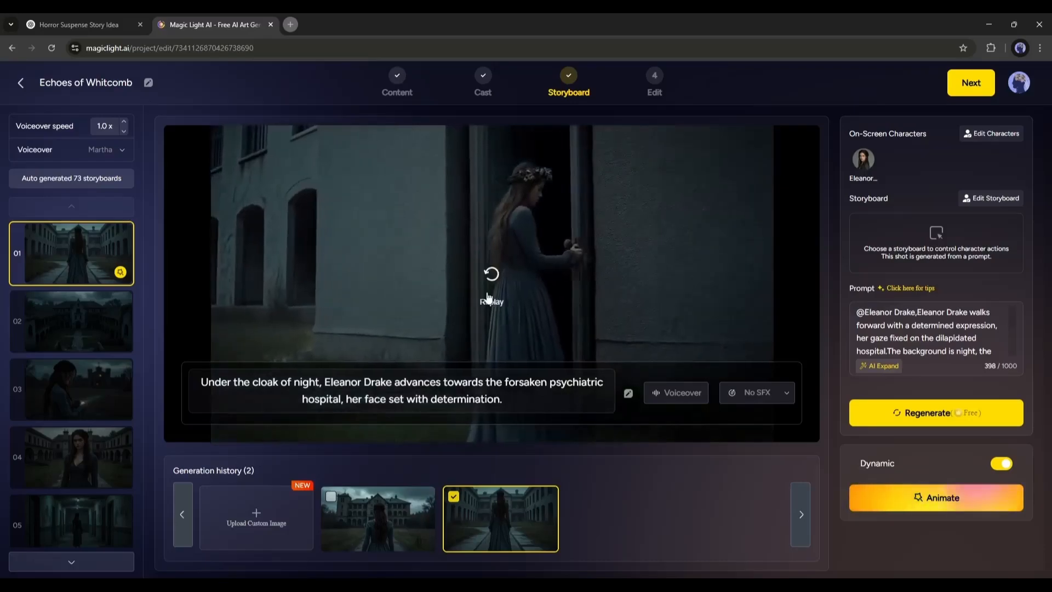
Animate shot 02 with Hailuo AI and preview the resulting clip
{"action": "left_click", "coordinate": [85, 310]}
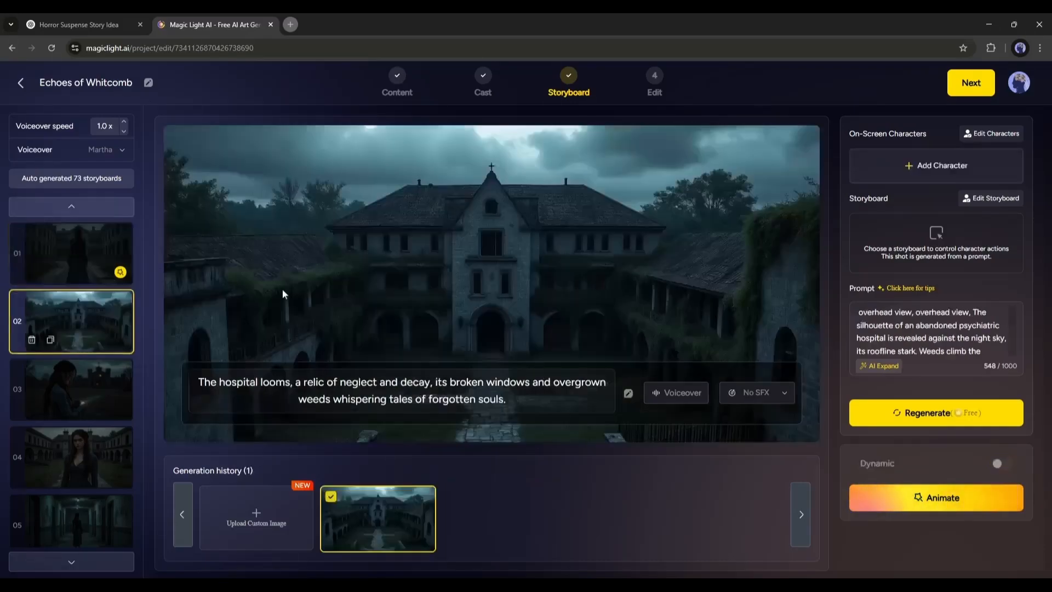
{"action": "left_click", "coordinate": [963, 509]}
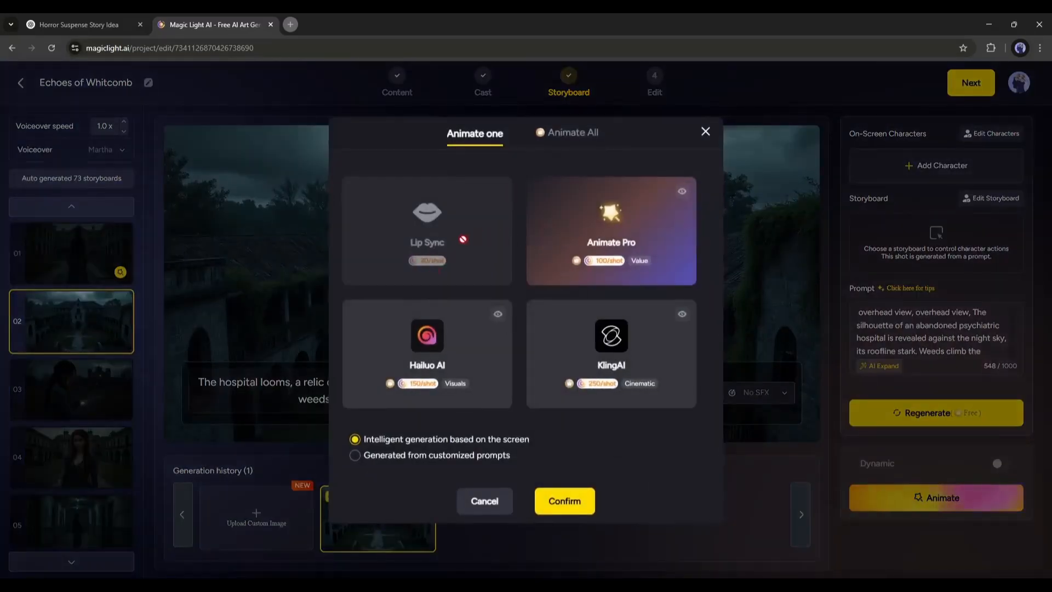
{"action": "left_click", "coordinate": [474, 364]}
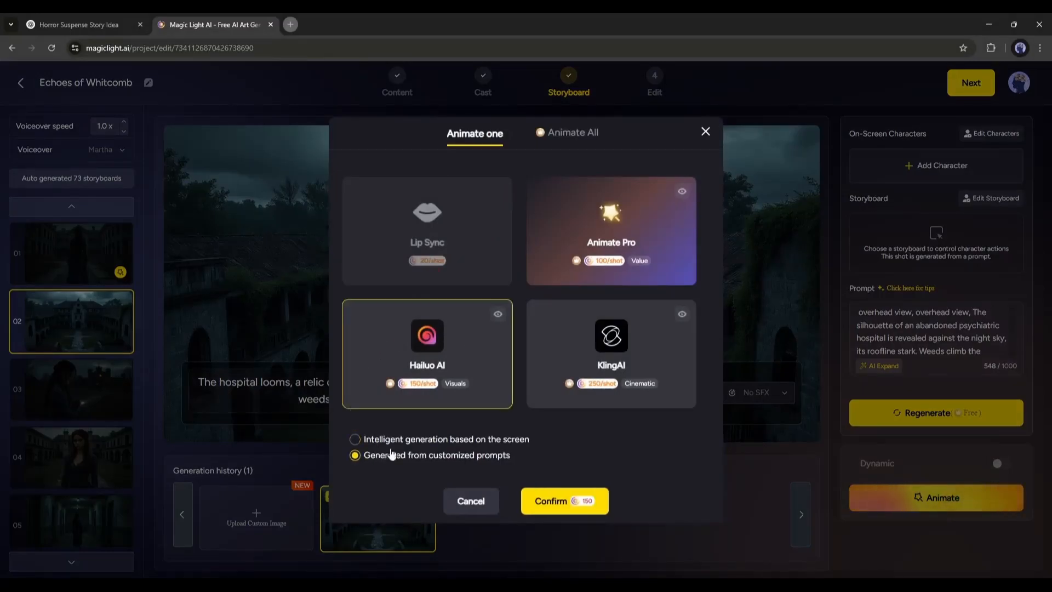
{"action": "left_click", "coordinate": [588, 500]}
{"action": "left_click", "coordinate": [500, 344]}
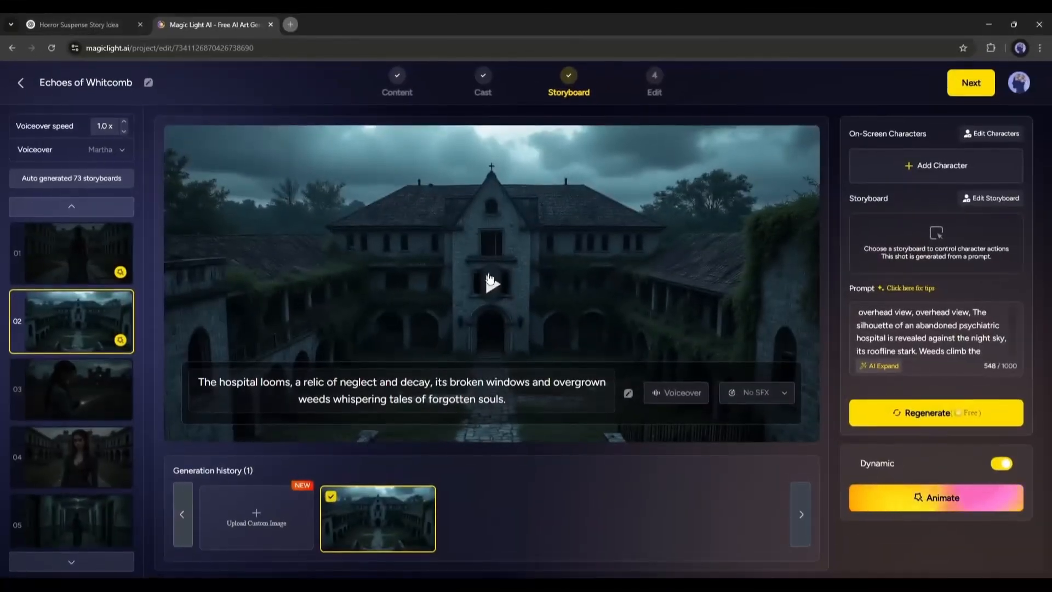
{"action": "left_click", "coordinate": [493, 285]}
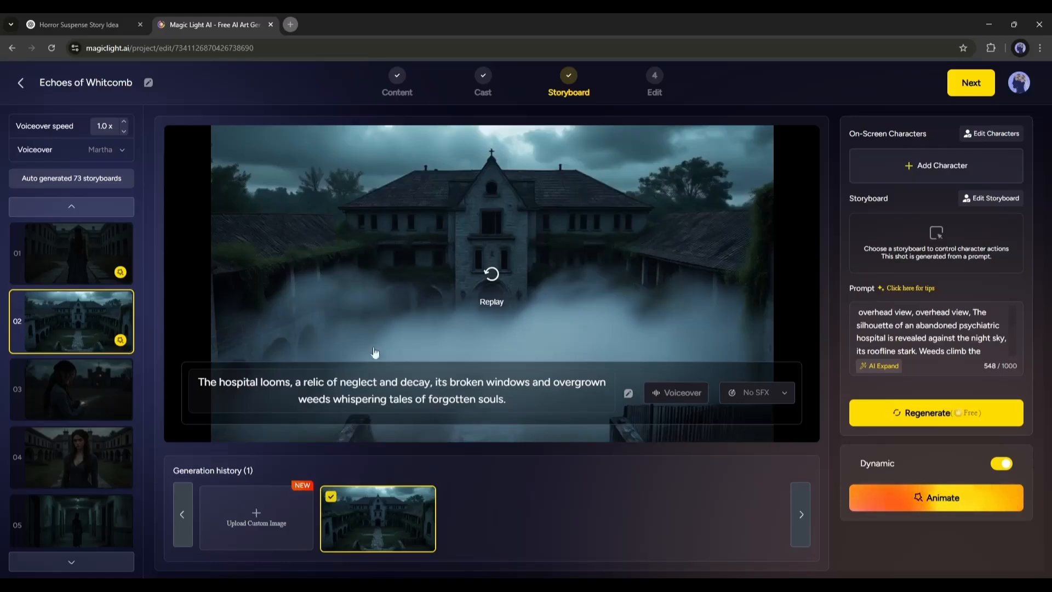
Animate shot 03 with Hailuo AI
{"action": "left_click", "coordinate": [82, 400]}
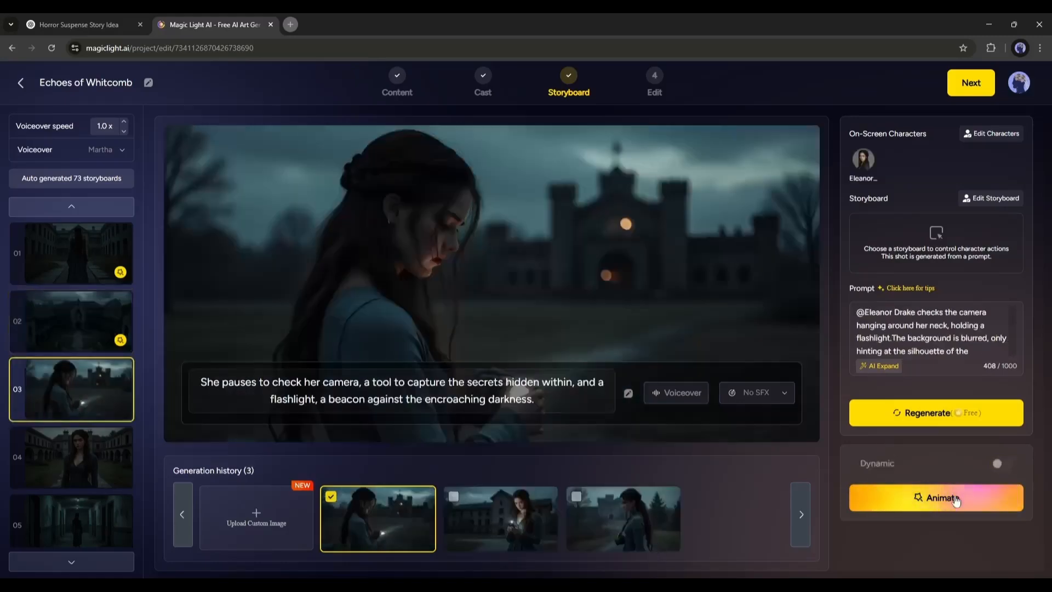
{"action": "left_click", "coordinate": [939, 496]}
{"action": "left_click", "coordinate": [499, 333]}
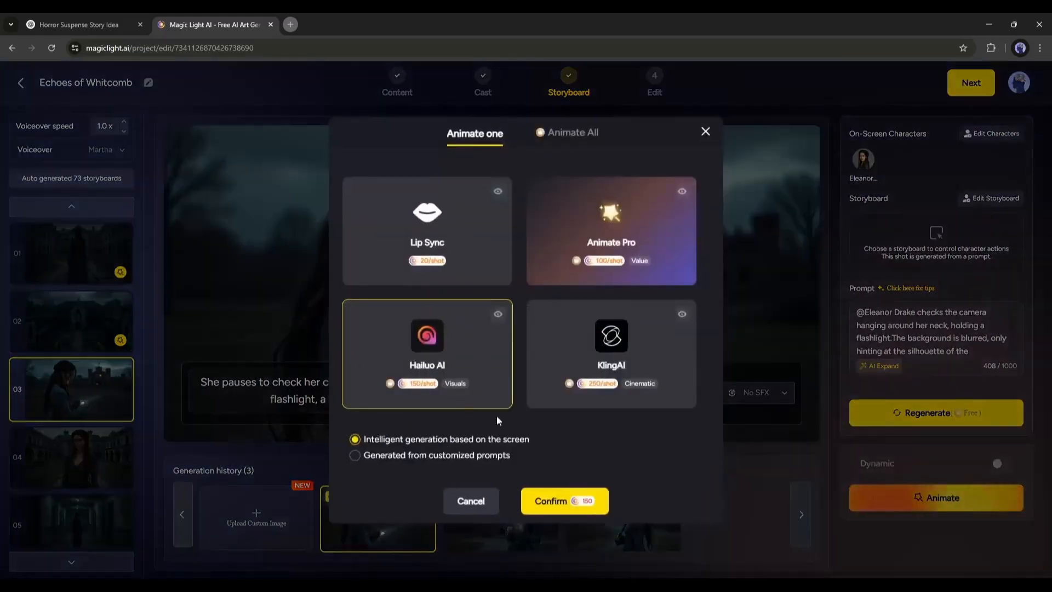
Animate all 24 remaining static shots at once with KlingAI and confirm the credit cost
{"action": "left_click", "coordinate": [561, 133]}
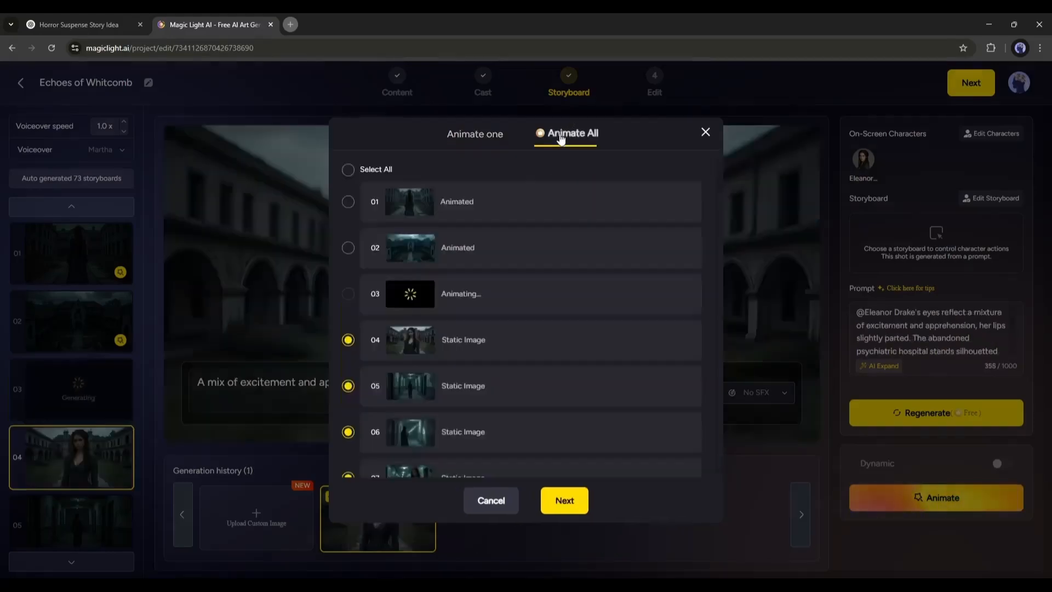
{"action": "scroll", "coordinate": [363, 328], "scroll_direction": "down", "scroll_amount": 2}
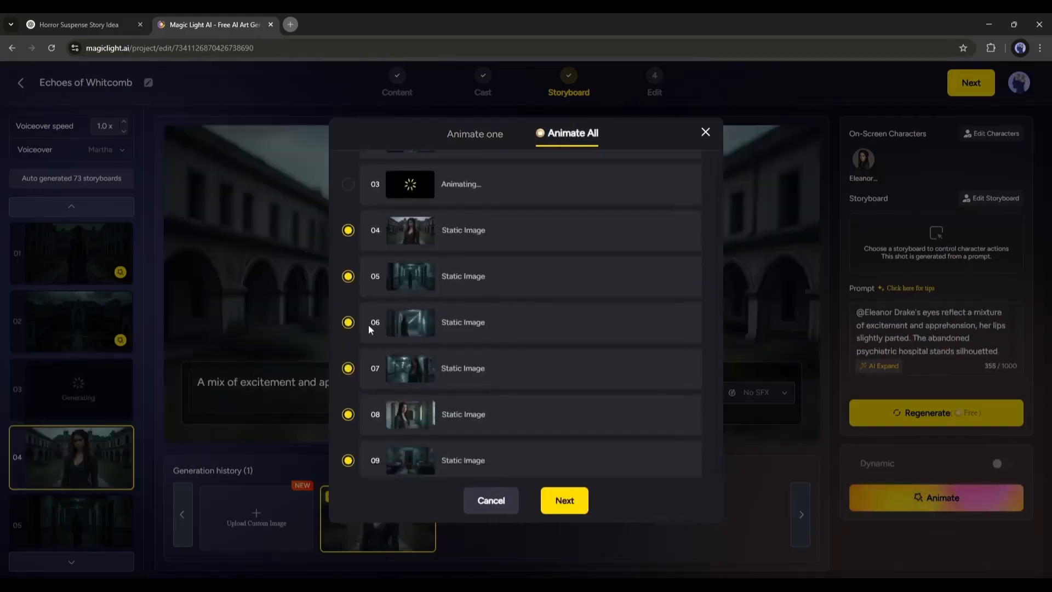
{"action": "scroll", "coordinate": [368, 327], "scroll_direction": "down", "scroll_amount": 20}
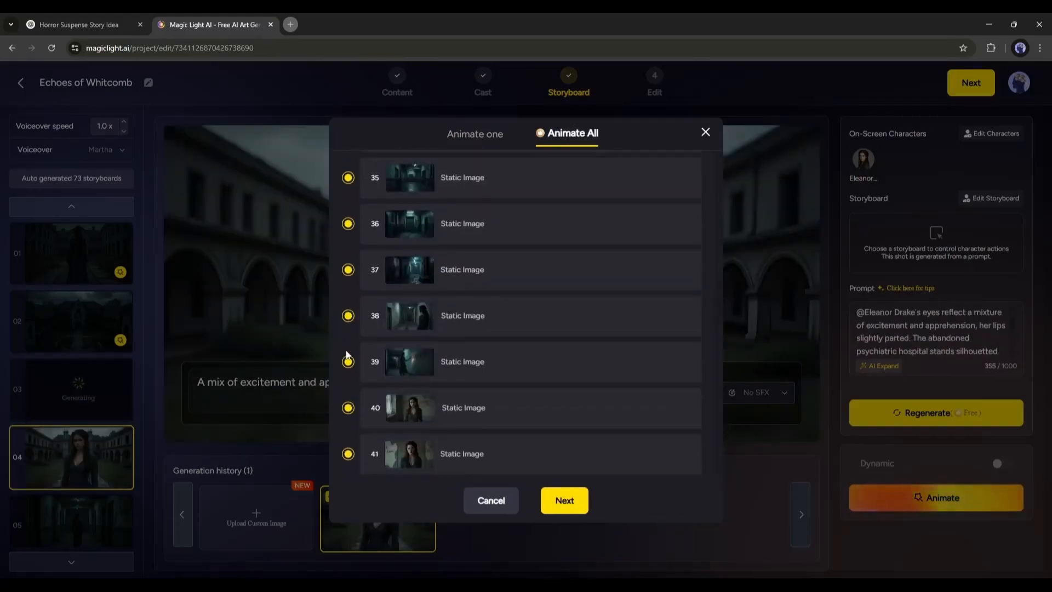
{"action": "scroll", "coordinate": [347, 355], "scroll_direction": "down", "scroll_amount": 1}
{"action": "scroll", "coordinate": [348, 351], "scroll_direction": "up", "scroll_amount": 20}
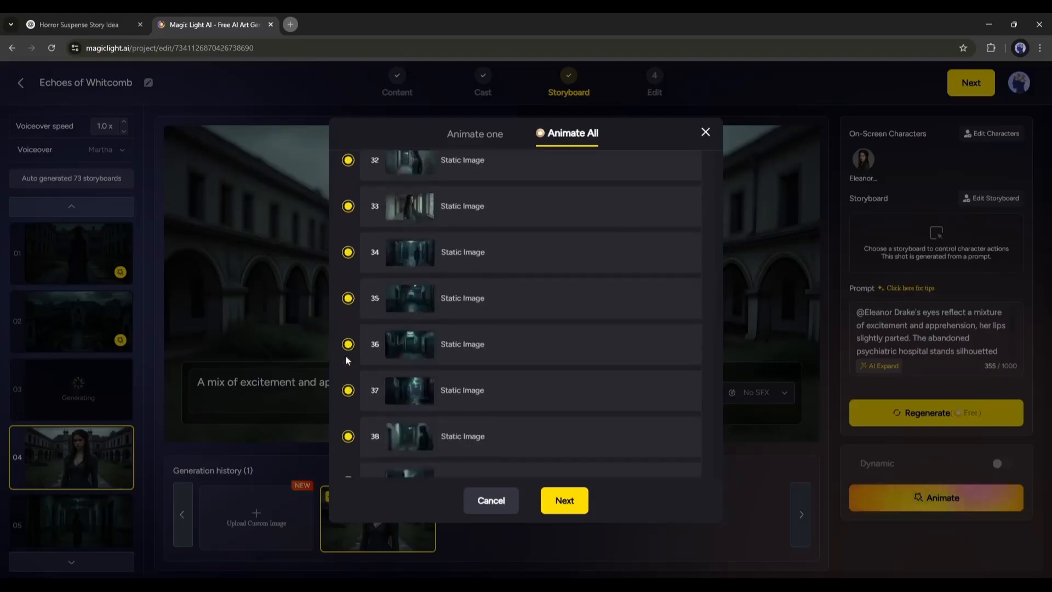
{"action": "scroll", "coordinate": [347, 353], "scroll_direction": "up", "scroll_amount": 11}
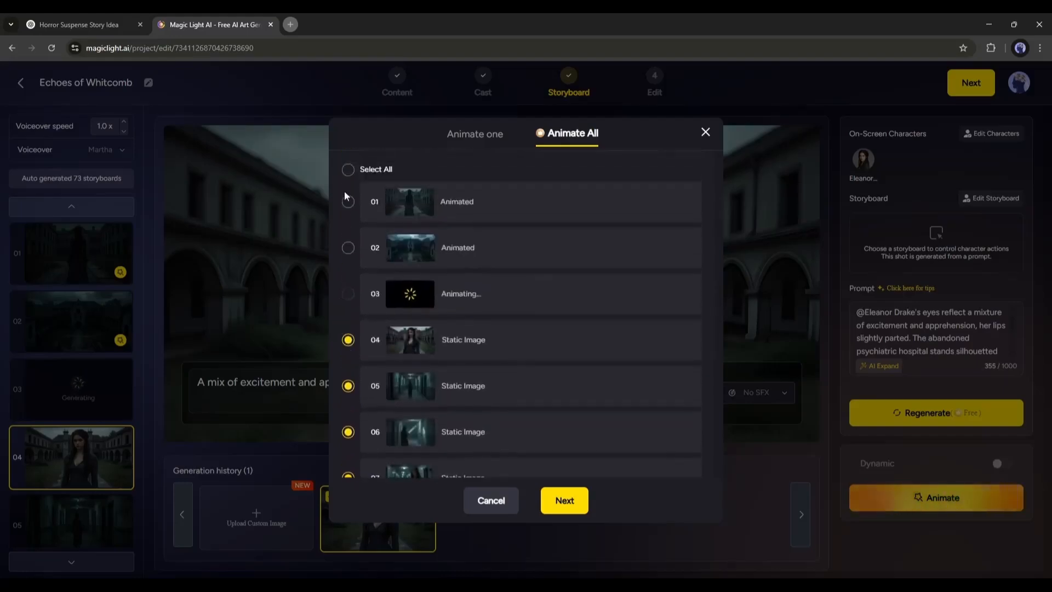
{"action": "scroll", "coordinate": [554, 381], "scroll_direction": "down", "scroll_amount": 3}
{"action": "left_click", "coordinate": [559, 500]}
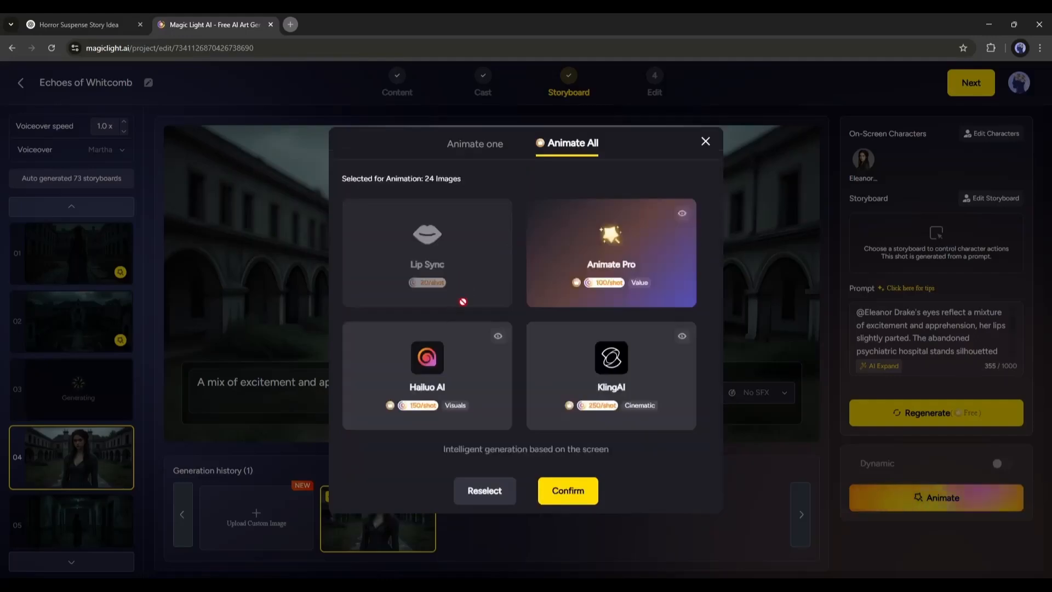
{"action": "left_click", "coordinate": [457, 373]}
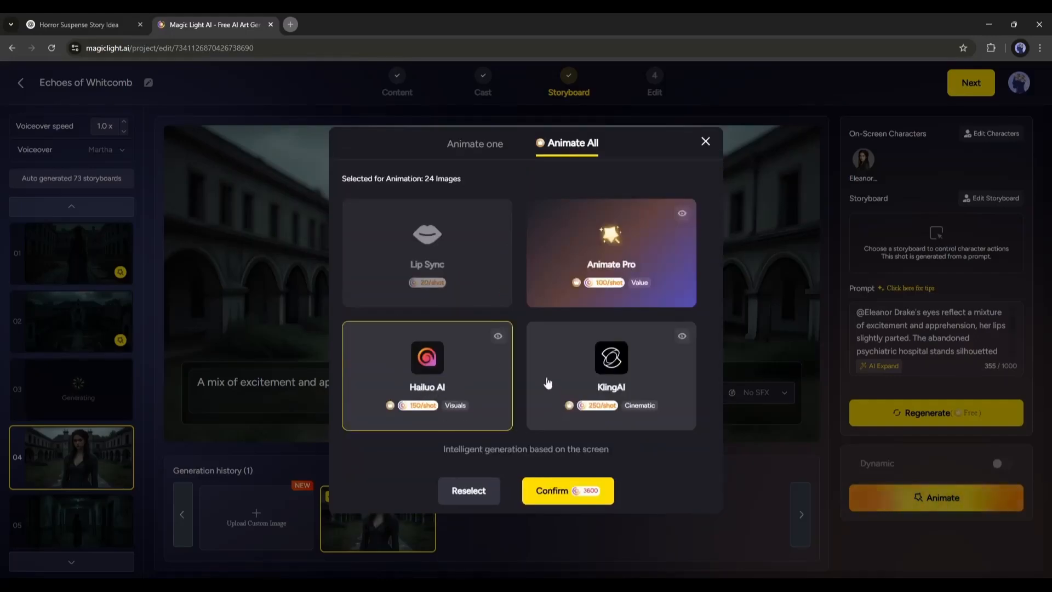
{"action": "left_click", "coordinate": [603, 378]}
{"action": "left_click", "coordinate": [547, 490]}
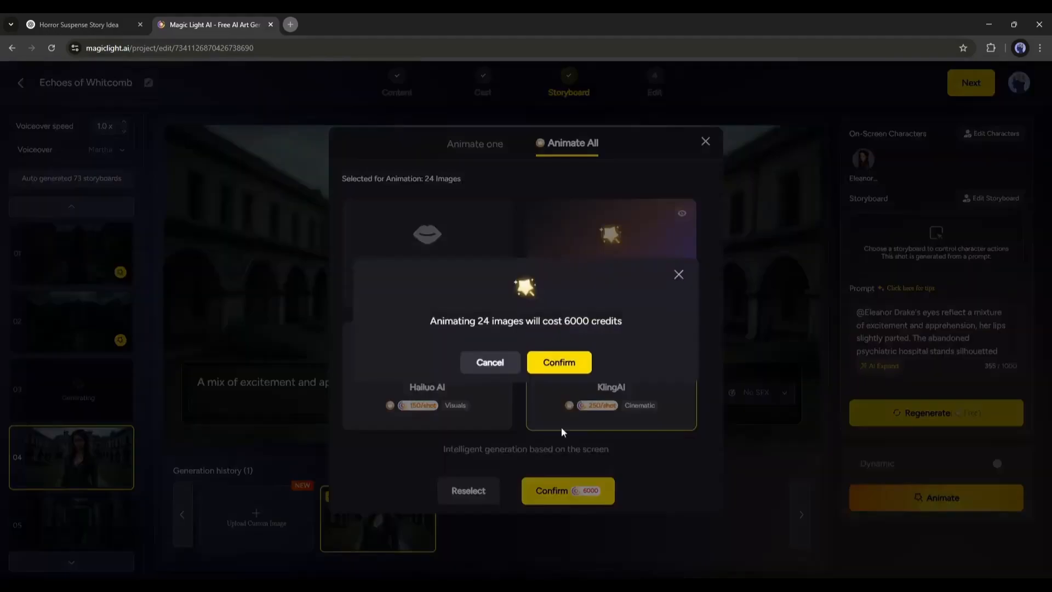
{"action": "left_click", "coordinate": [564, 361]}
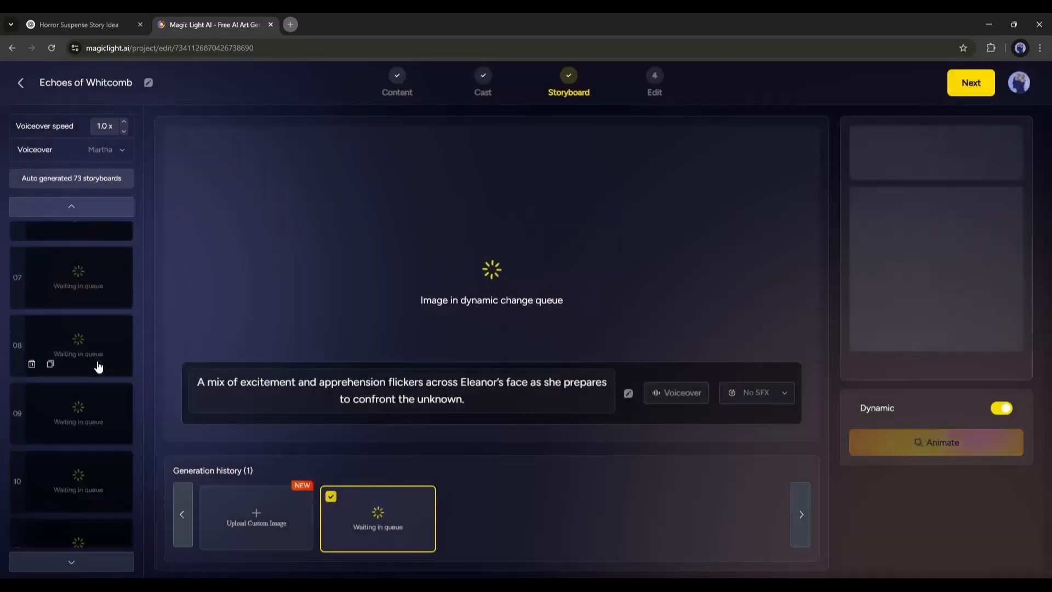
Review the animated storyboard shots, move on to the Edit stage and set the cover title style to No Title
{"action": "scroll", "coordinate": [71, 377], "scroll_direction": "down", "scroll_amount": 4}
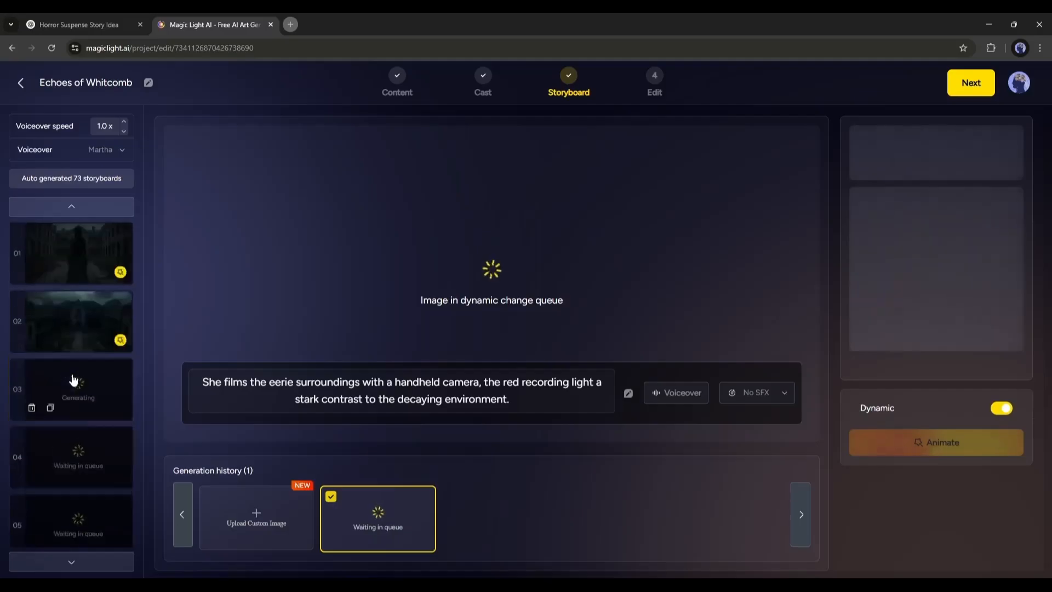
{"action": "scroll", "coordinate": [117, 359], "scroll_direction": "down", "scroll_amount": 5}
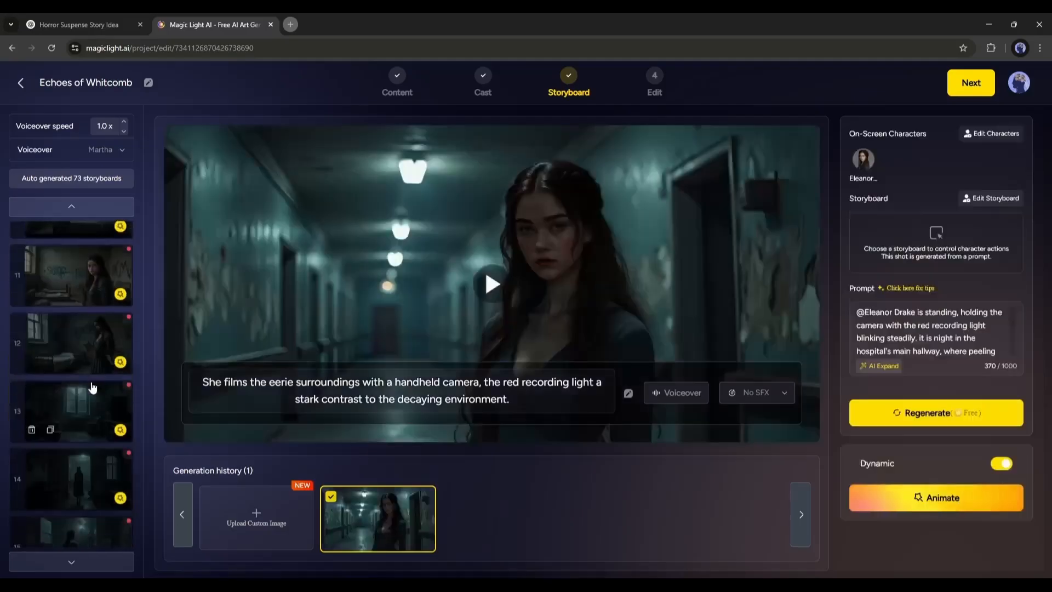
{"action": "left_click", "coordinate": [93, 390]}
{"action": "left_click", "coordinate": [93, 338]}
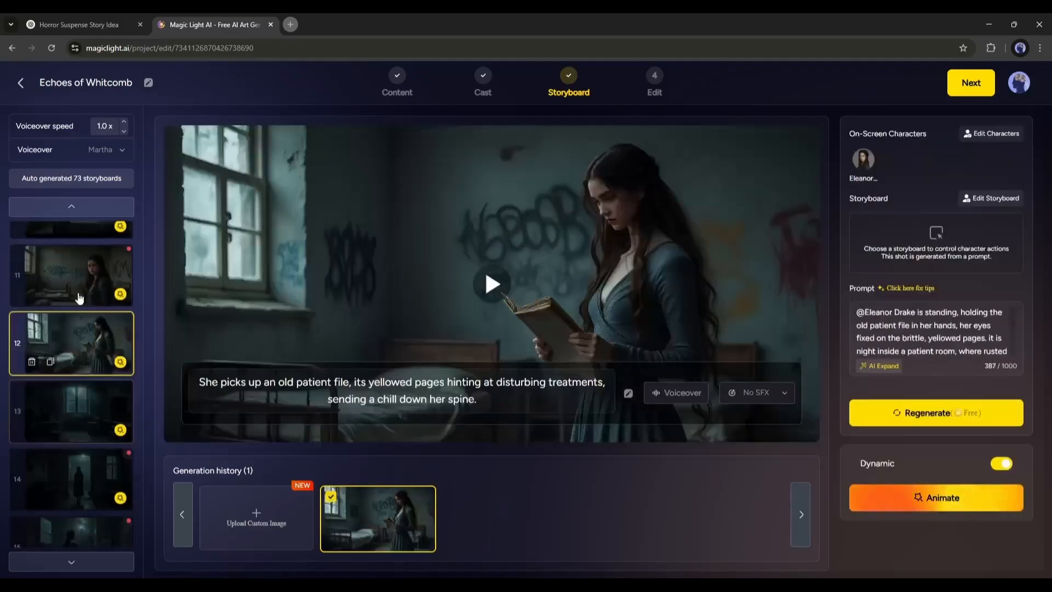
{"action": "left_click", "coordinate": [77, 296]}
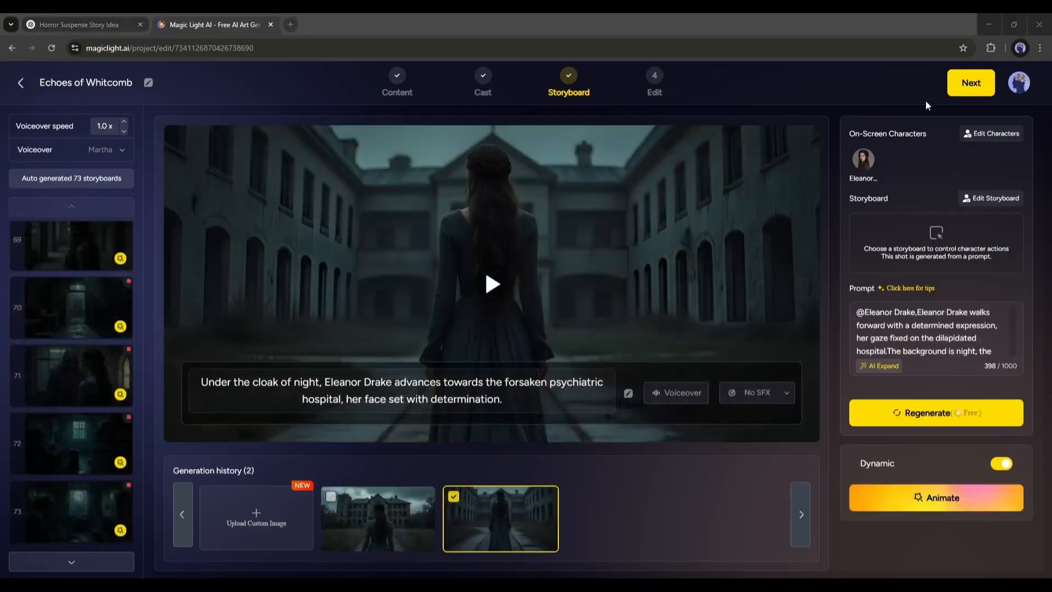
{"action": "left_click", "coordinate": [971, 83]}
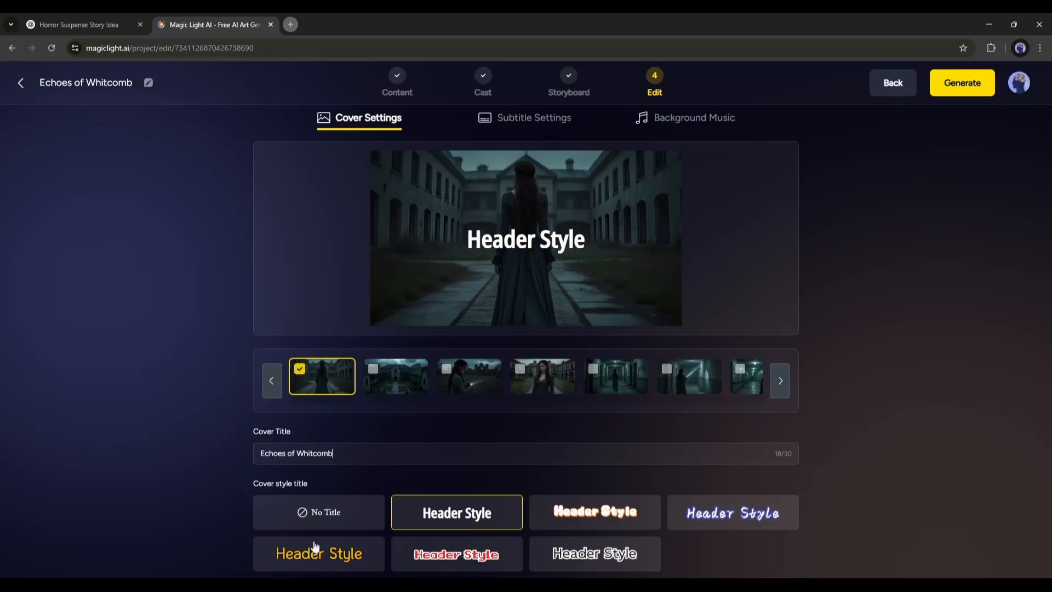
{"action": "left_click", "coordinate": [340, 515]}
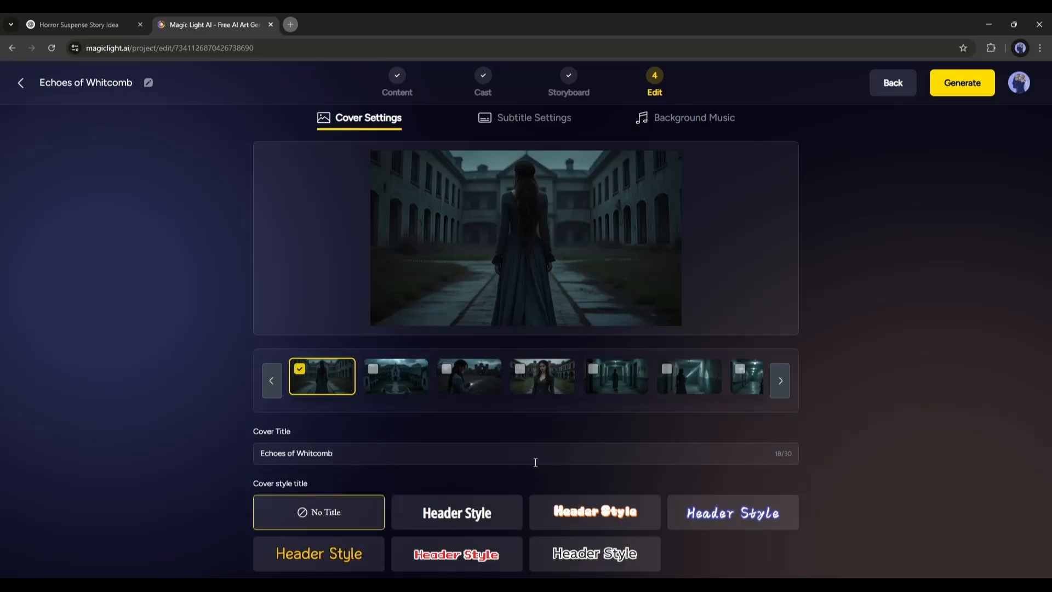
Check the subtitle and background music settings, then generate the video at 16:9 ratio and High (1080p) resolution
{"action": "left_click", "coordinate": [524, 126]}
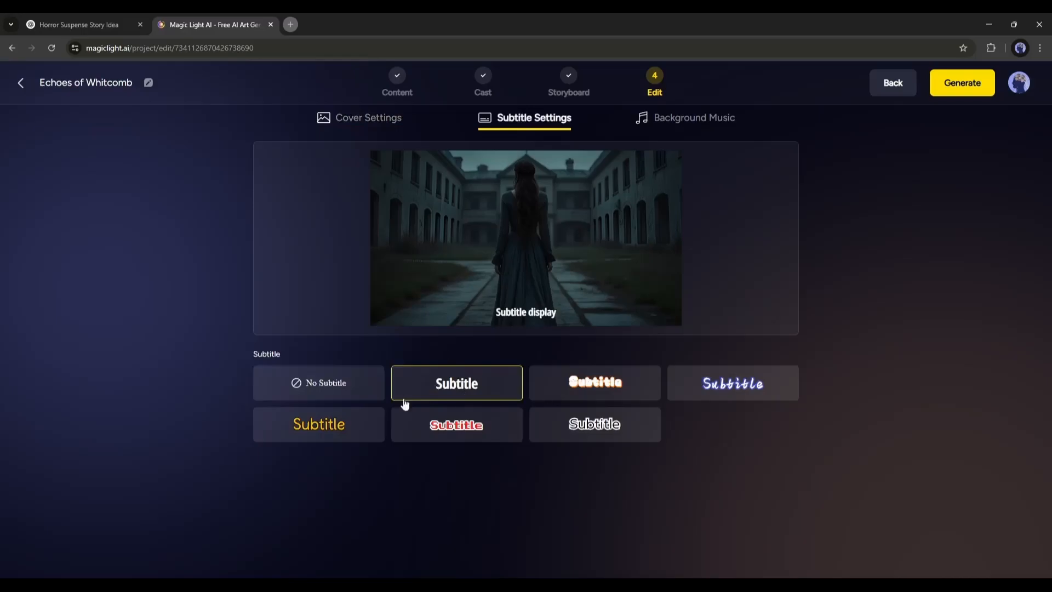
{"action": "left_click", "coordinate": [681, 131]}
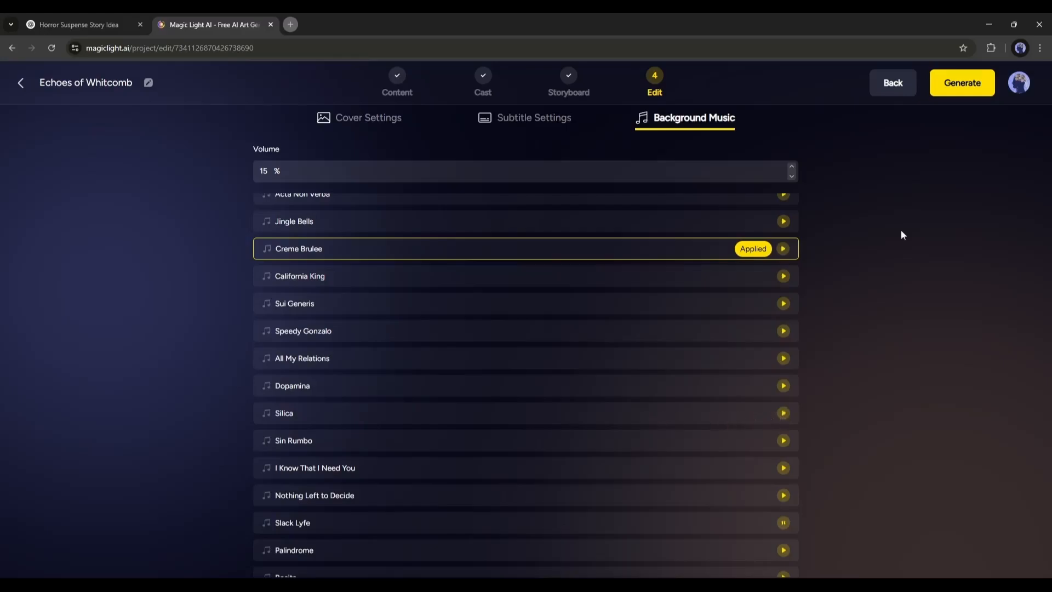
{"action": "scroll", "coordinate": [556, 246], "scroll_direction": "up", "scroll_amount": 5}
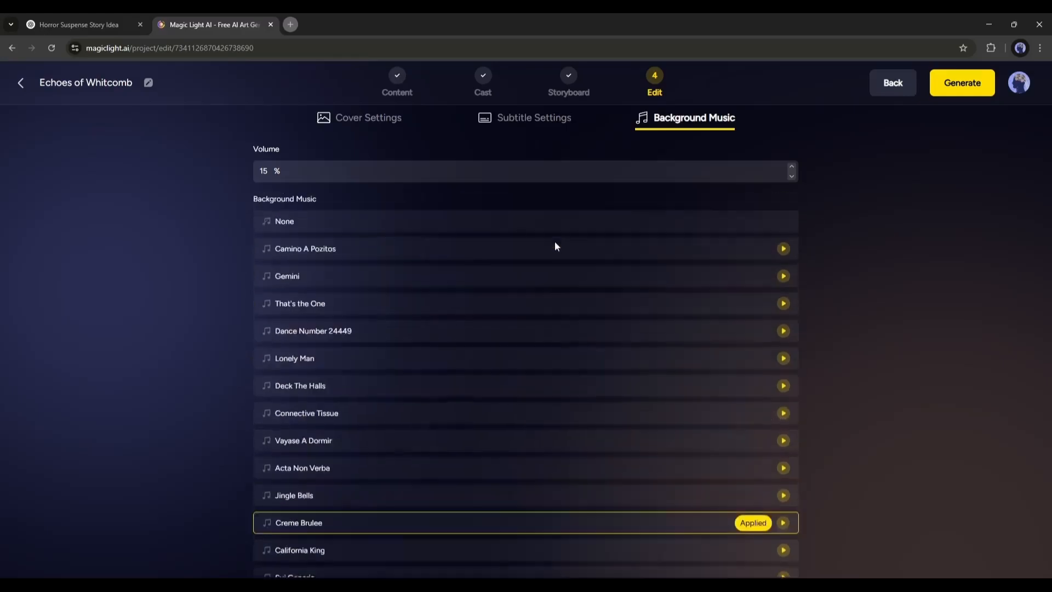
{"action": "left_click", "coordinate": [962, 83]}
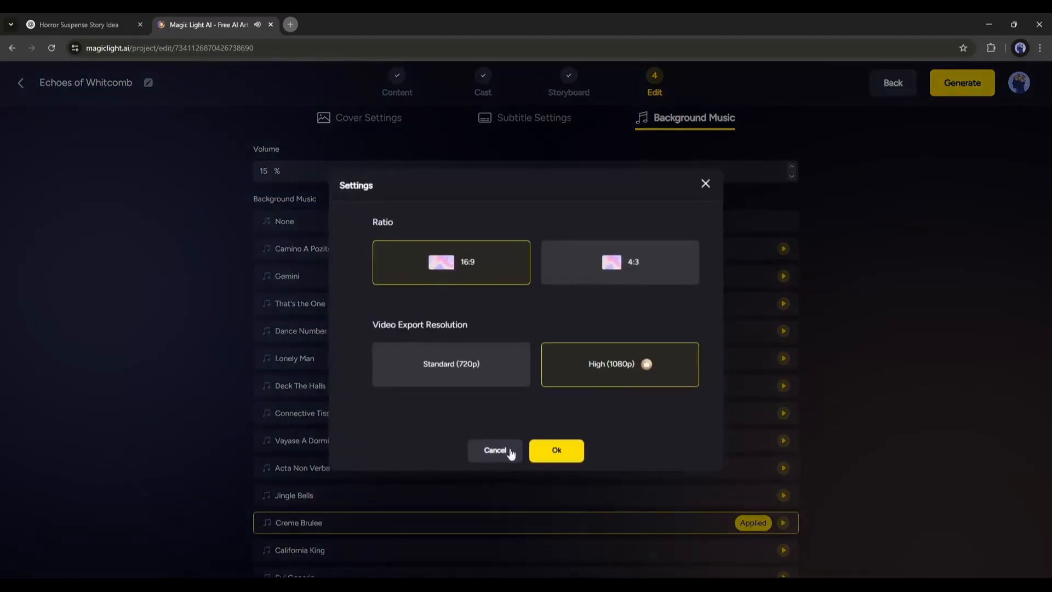
{"action": "left_click", "coordinate": [541, 452]}
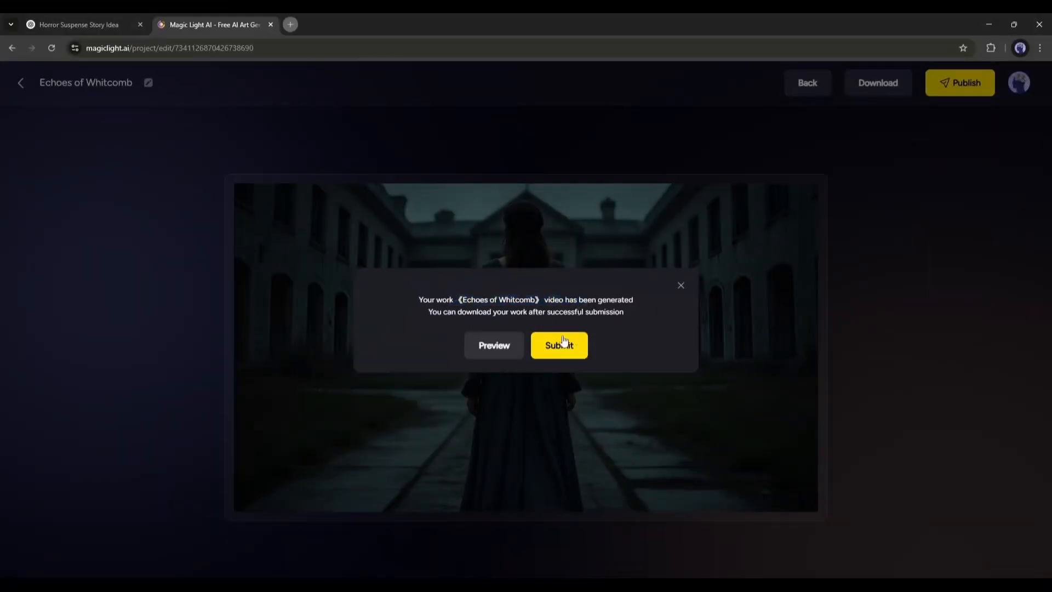
Preview the generated video in full screen
{"action": "left_click", "coordinate": [480, 349]}
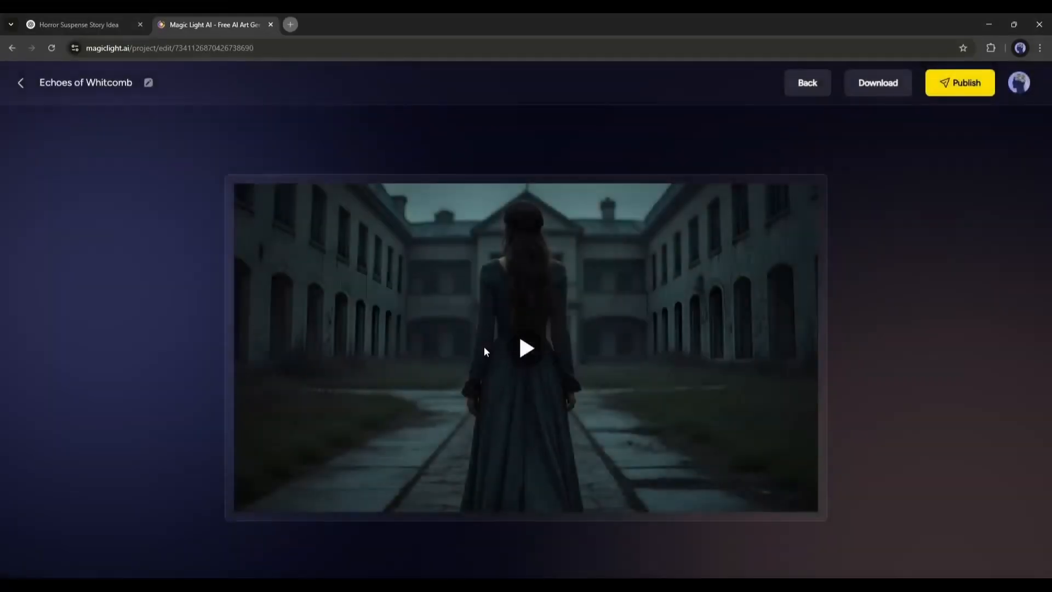
{"action": "left_click", "coordinate": [536, 379]}
{"action": "left_click", "coordinate": [804, 501]}
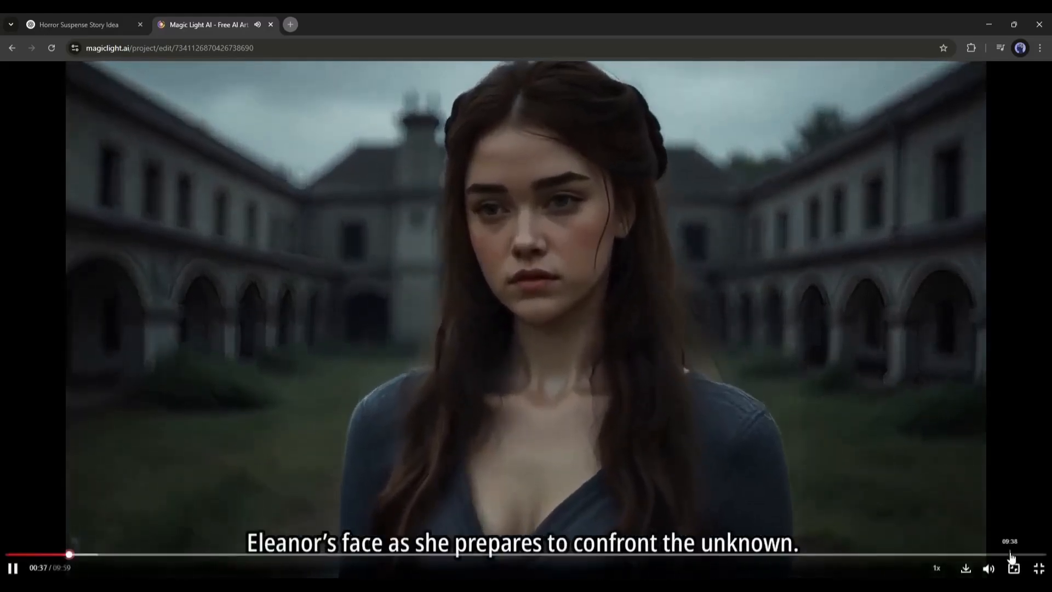
{"action": "left_click", "coordinate": [1038, 569]}
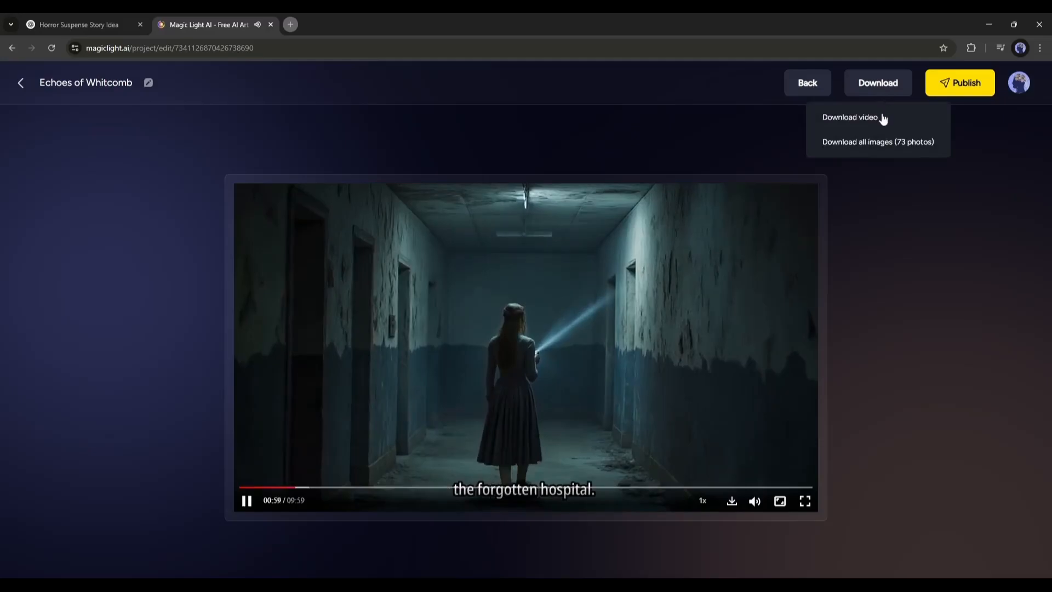
Download the finished video and publish it
{"action": "left_click", "coordinate": [872, 116]}
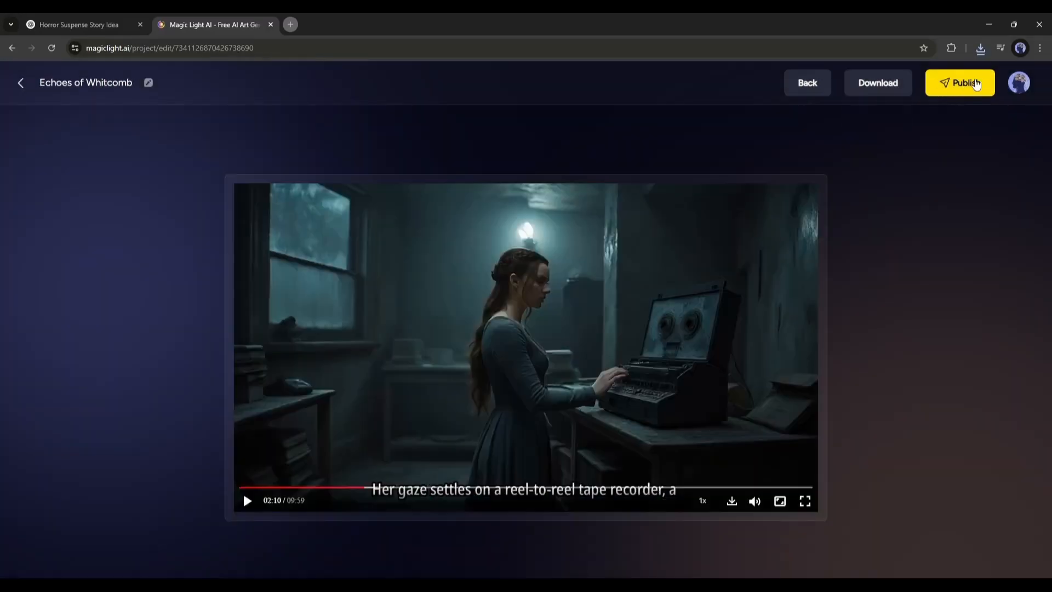
{"action": "left_click", "coordinate": [976, 83]}
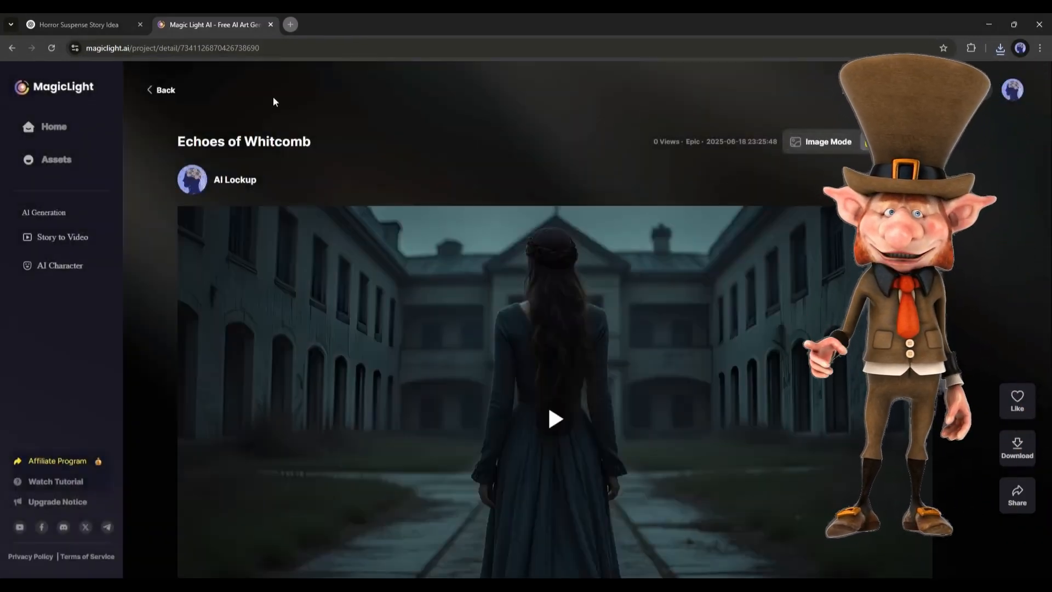
Return to the home page and browse the community creatives
{"action": "left_click", "coordinate": [12, 49]}
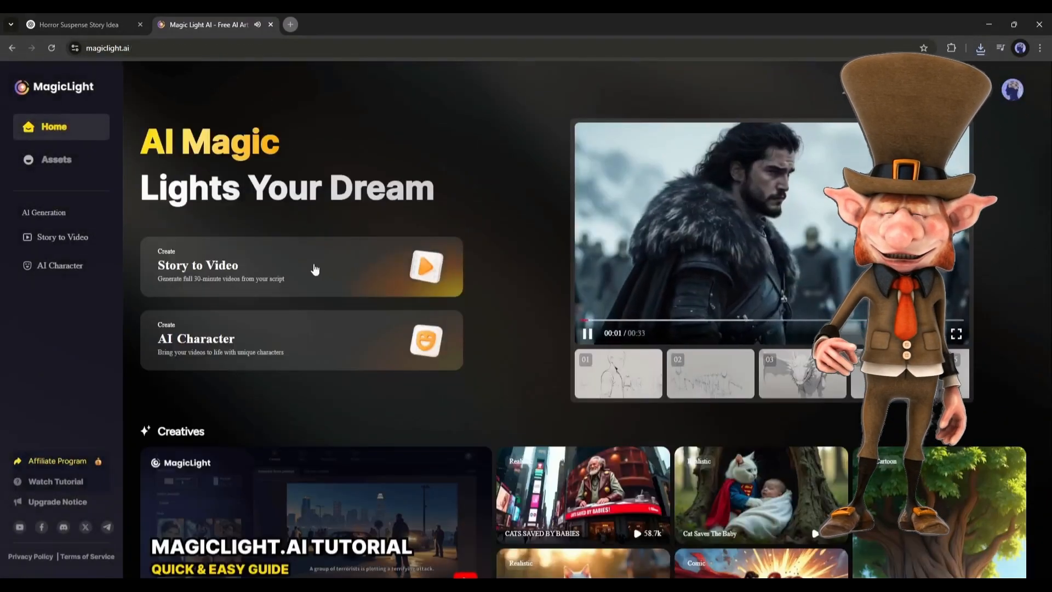
{"action": "scroll", "coordinate": [291, 344], "scroll_direction": "down", "scroll_amount": 6}
{"action": "scroll", "coordinate": [290, 344], "scroll_direction": "down", "scroll_amount": 5}
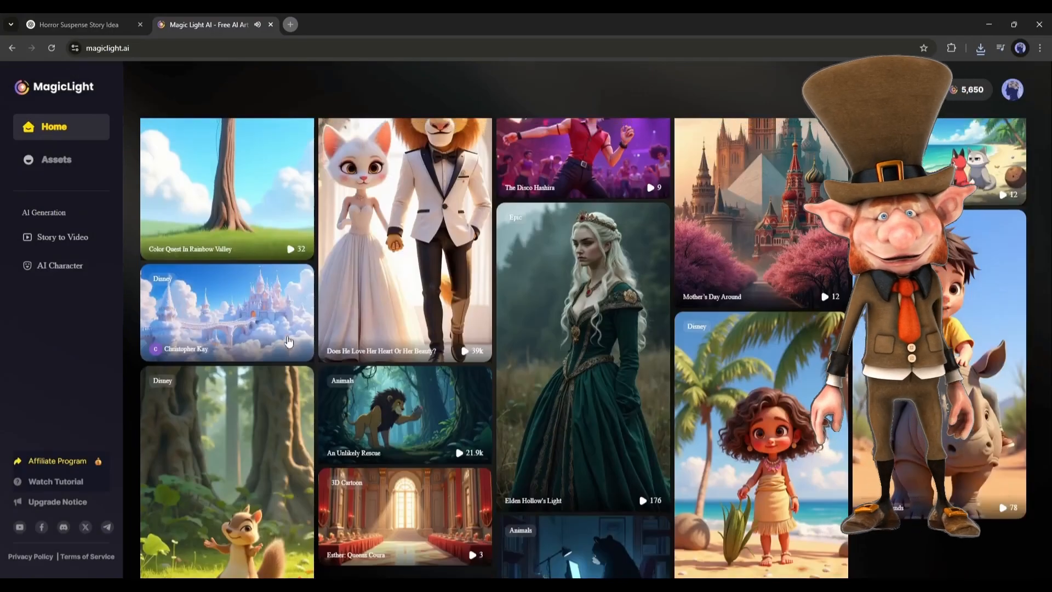
{"action": "scroll", "coordinate": [289, 341], "scroll_direction": "up", "scroll_amount": 4}
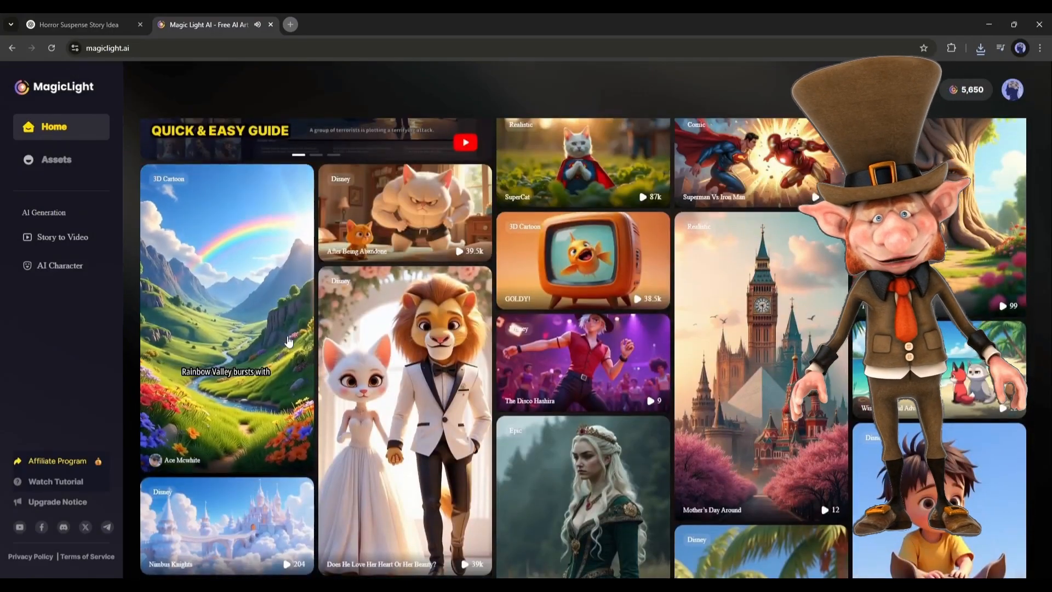
{"action": "scroll", "coordinate": [289, 341], "scroll_direction": "down", "scroll_amount": 7}
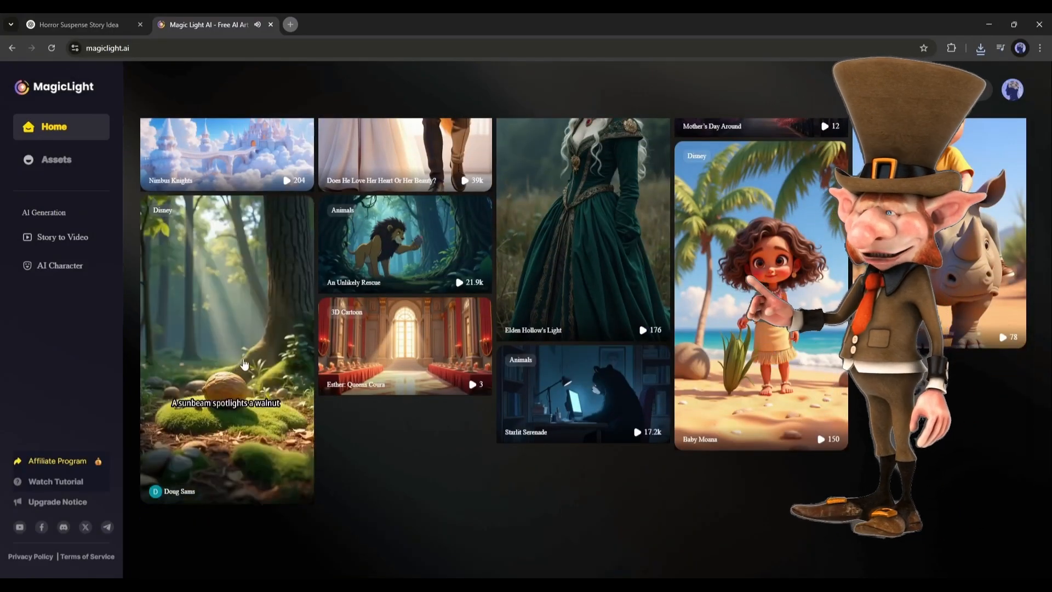
{"action": "scroll", "coordinate": [298, 361], "scroll_direction": "down", "scroll_amount": 1}
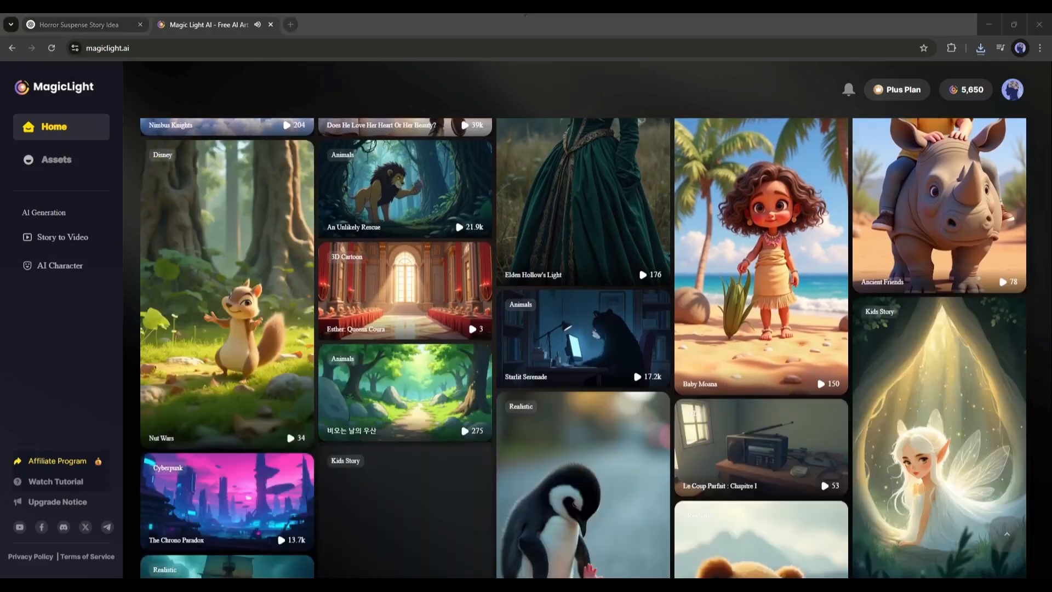